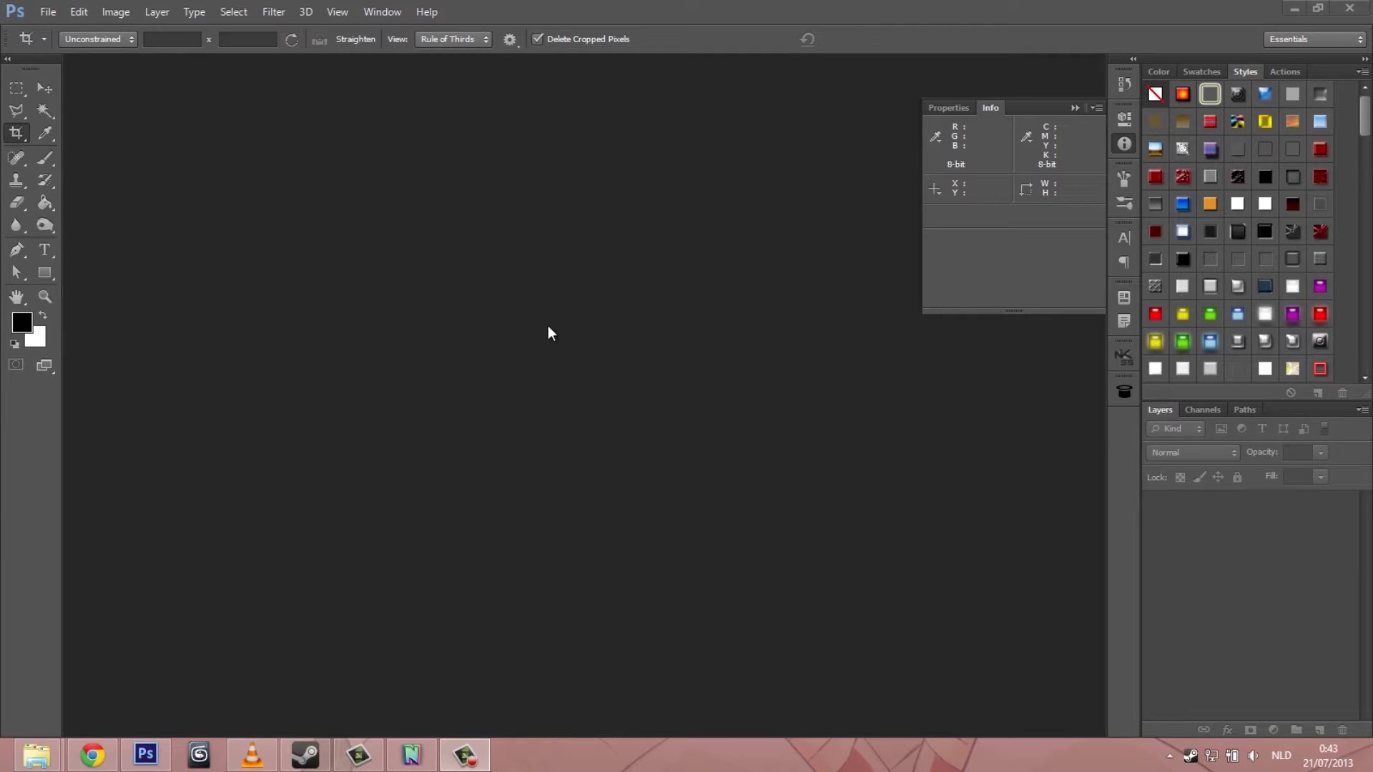
Step: Create a new 400 × 450 pixel document with transparent background contents
click(51, 11)
click(53, 27)
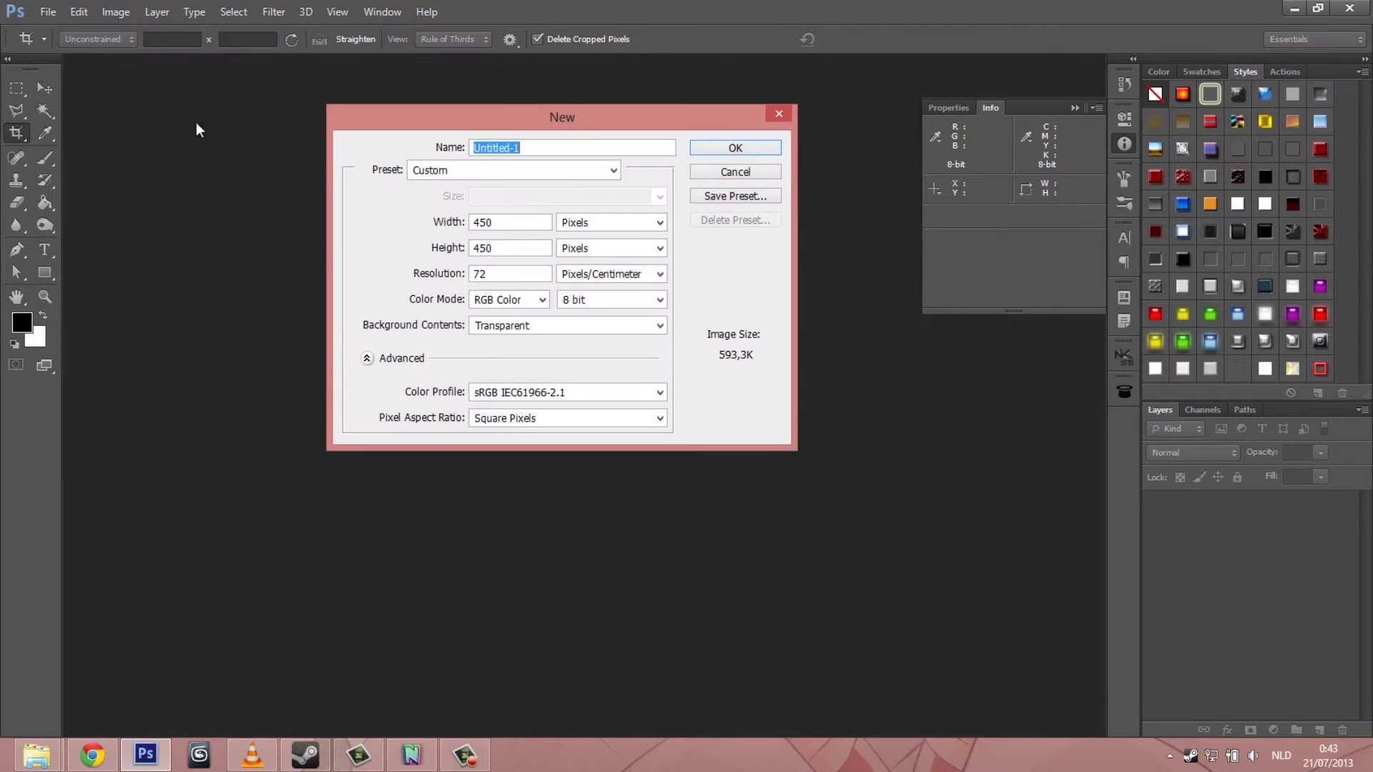
double_click(507, 224)
text(400)
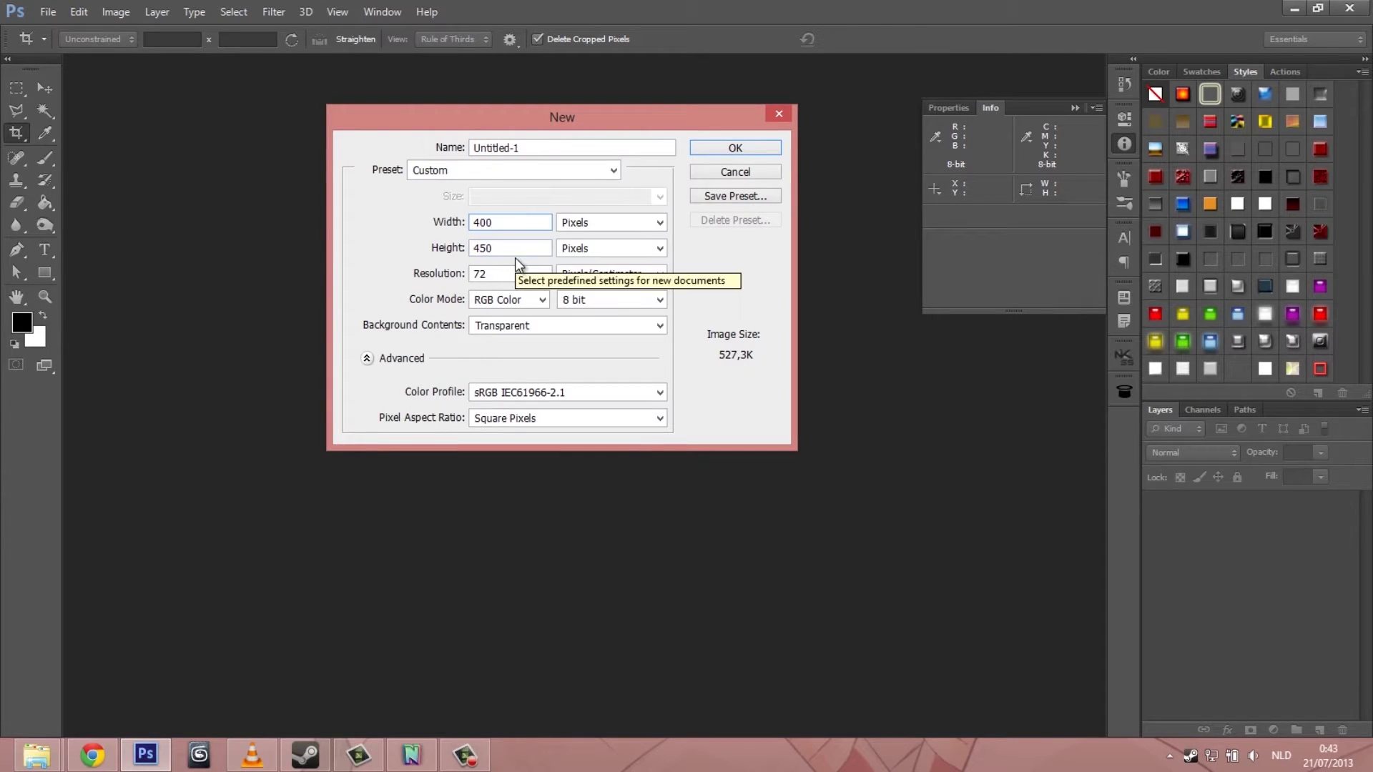
key(Return)
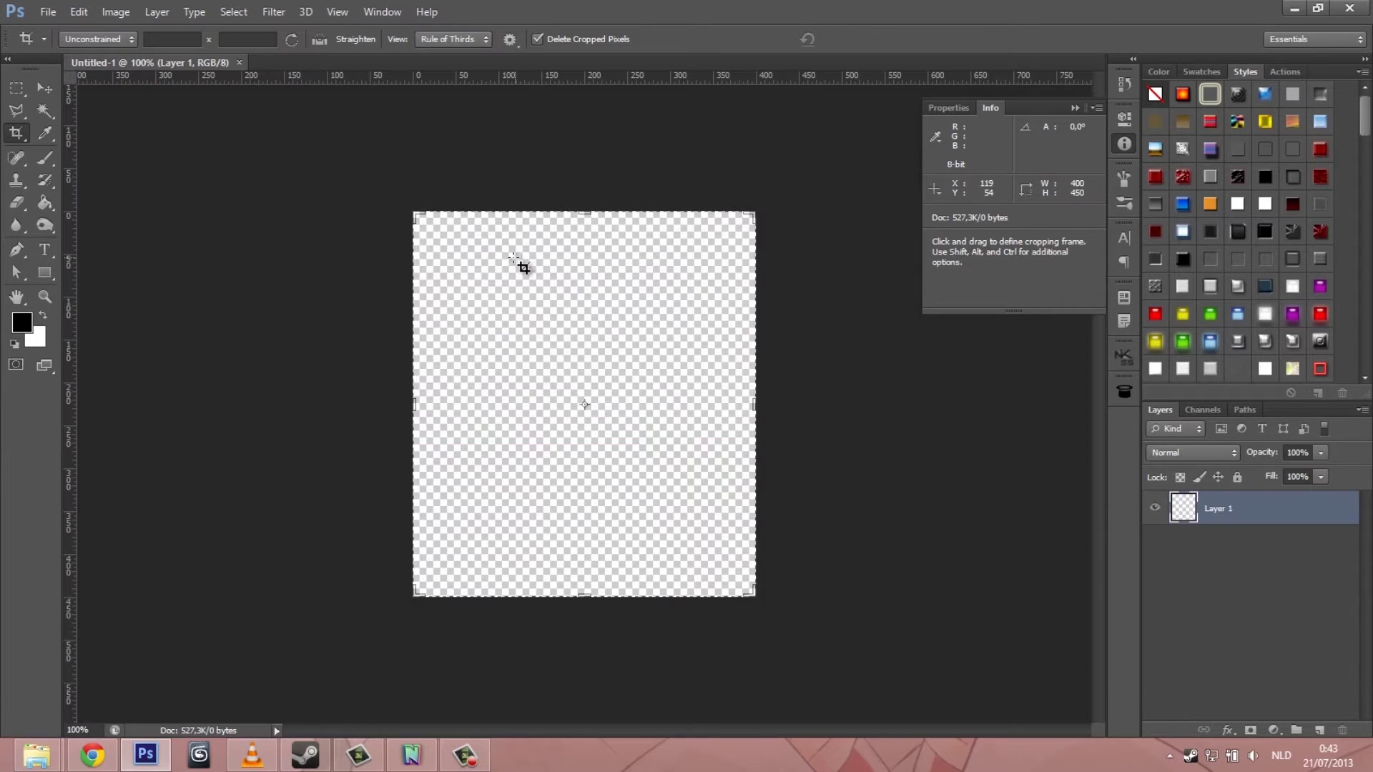
Step: Draw a black 100 × 100 px rectangle shape near the middle of the canvas
click(45, 202)
click(44, 87)
key(ctrl+0)
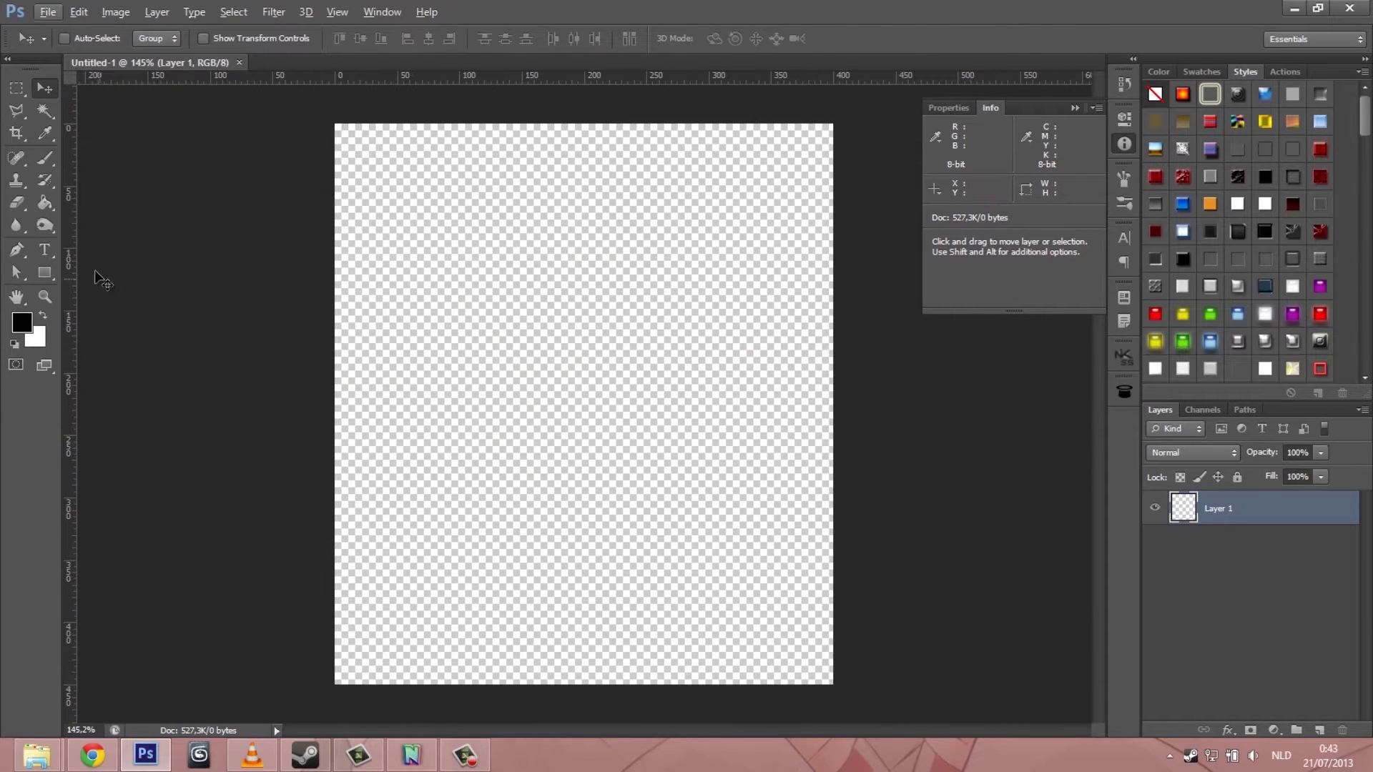
click(46, 274)
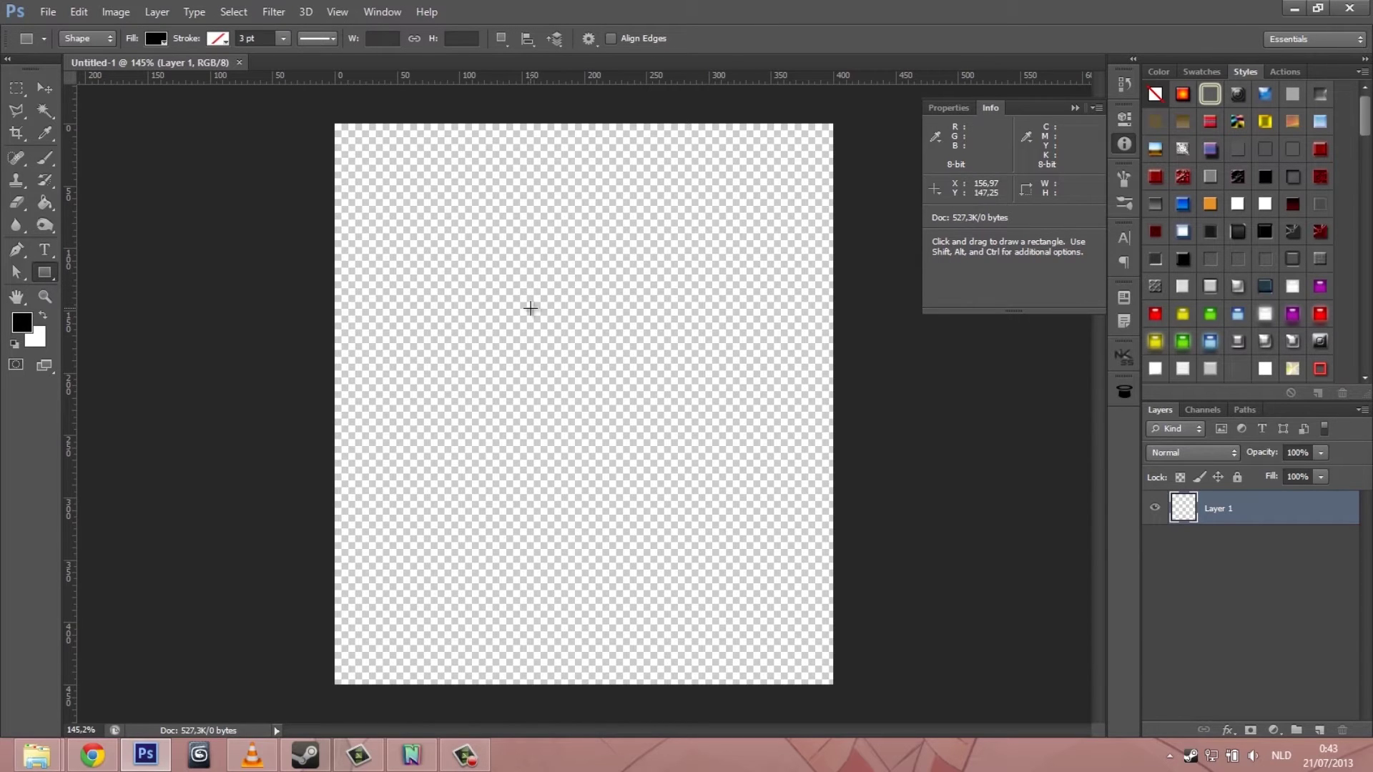
click(529, 306)
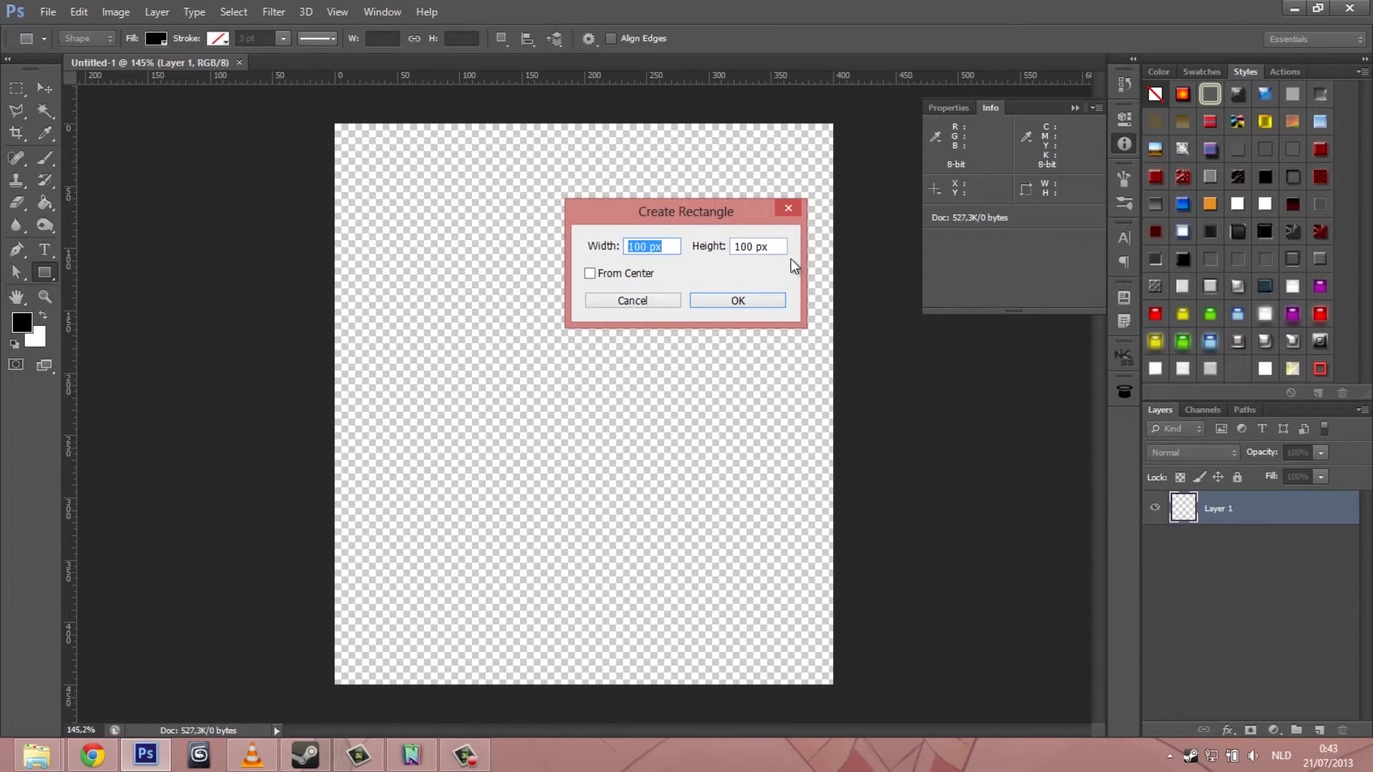
click(758, 303)
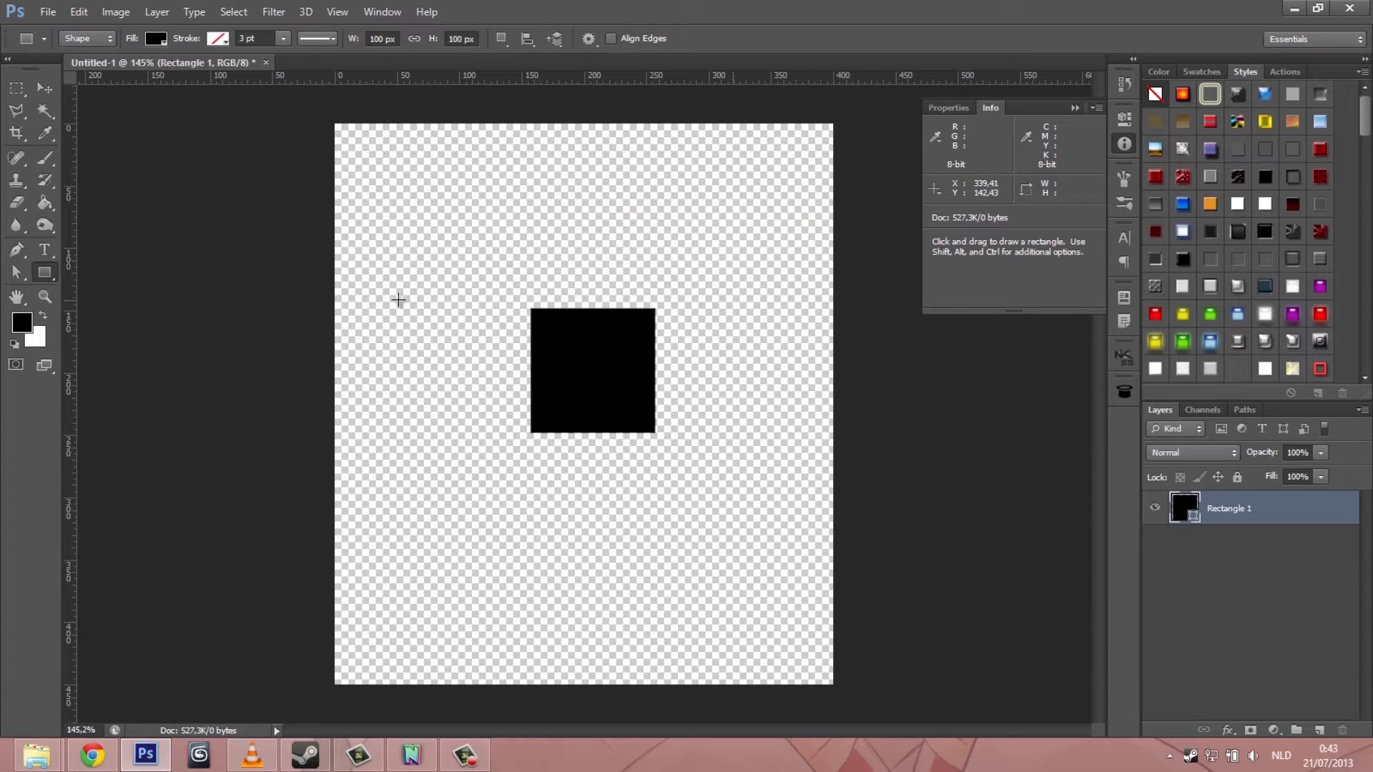
Step: Center the black square horizontally and vertically on the canvas and clear the selection
click(44, 87)
key(ctrl+a)
click(429, 40)
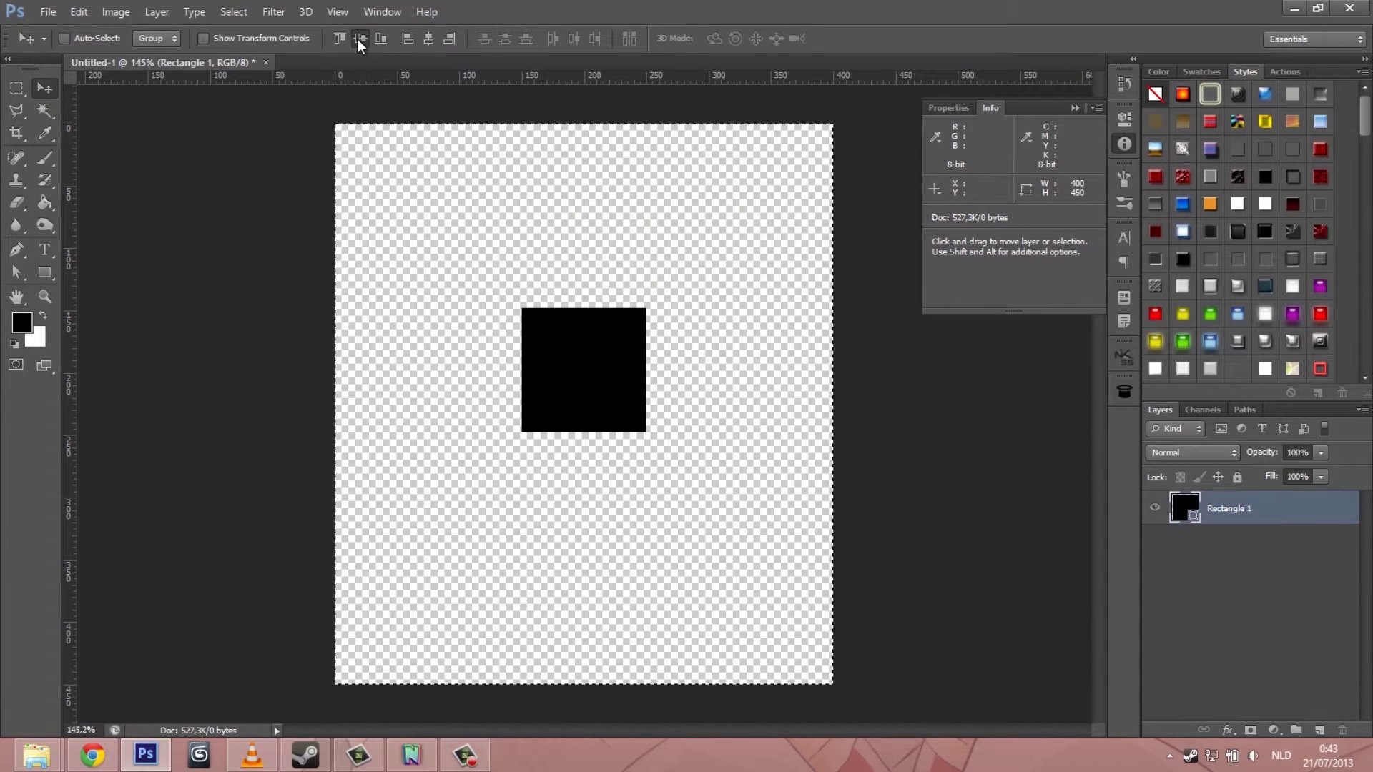
click(358, 39)
key(ctrl+d)
Step: Rotate the centered square by 45 degrees so it stands on its corner as a diamond
key(ctrl+t)
drag(686, 315, 712, 377)
click(865, 42)
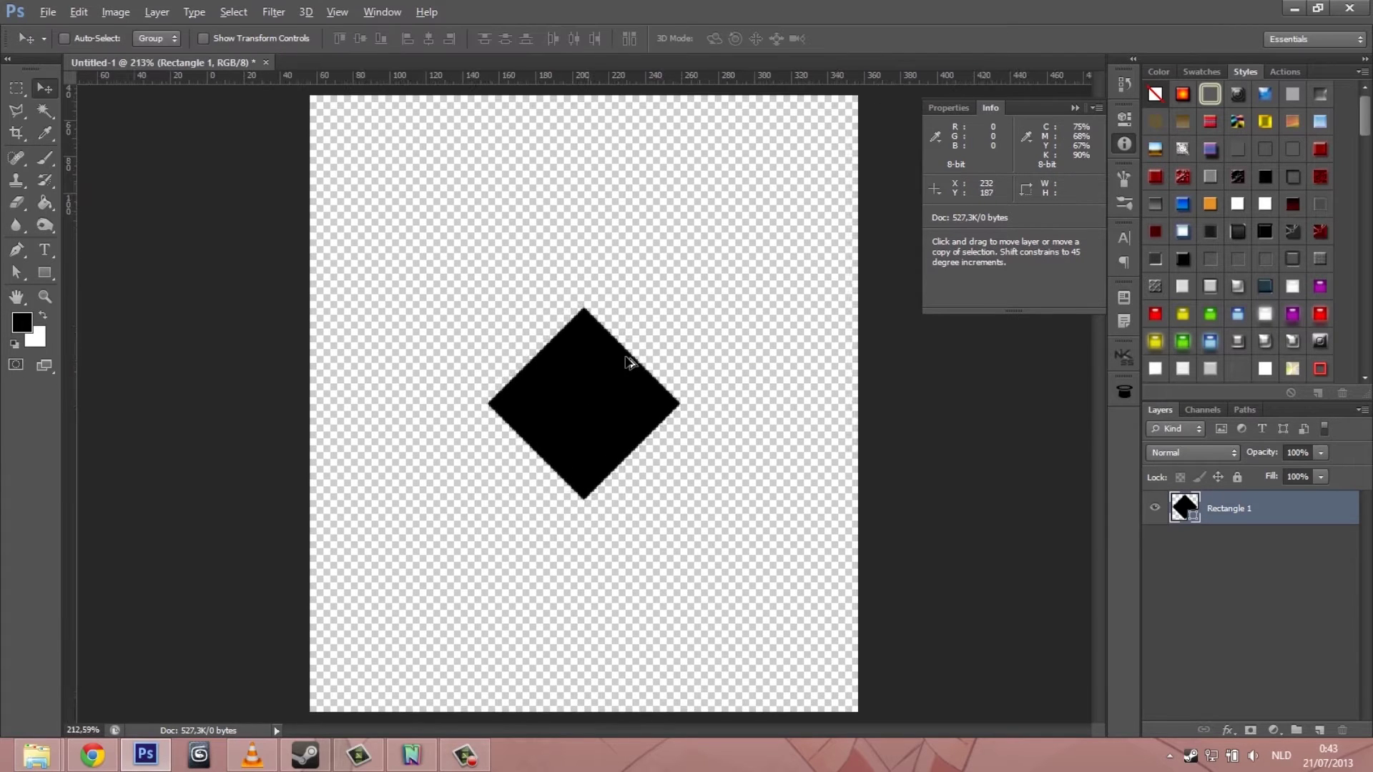
Step: Scale the diamond proportionally about its center to 70.7%, making it 100 × 100 px
scroll(628, 359, up, 4)
key(ctrl+t)
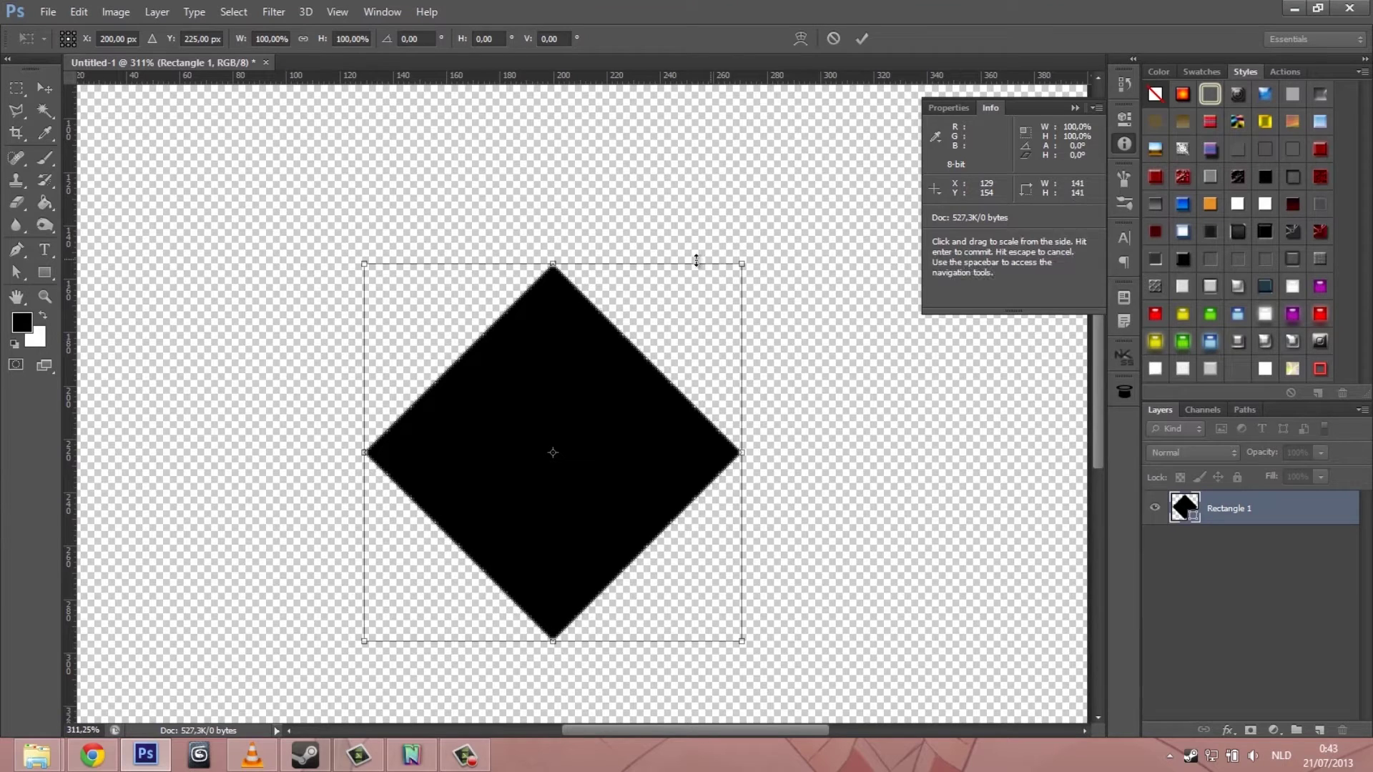
drag(740, 264, 686, 319)
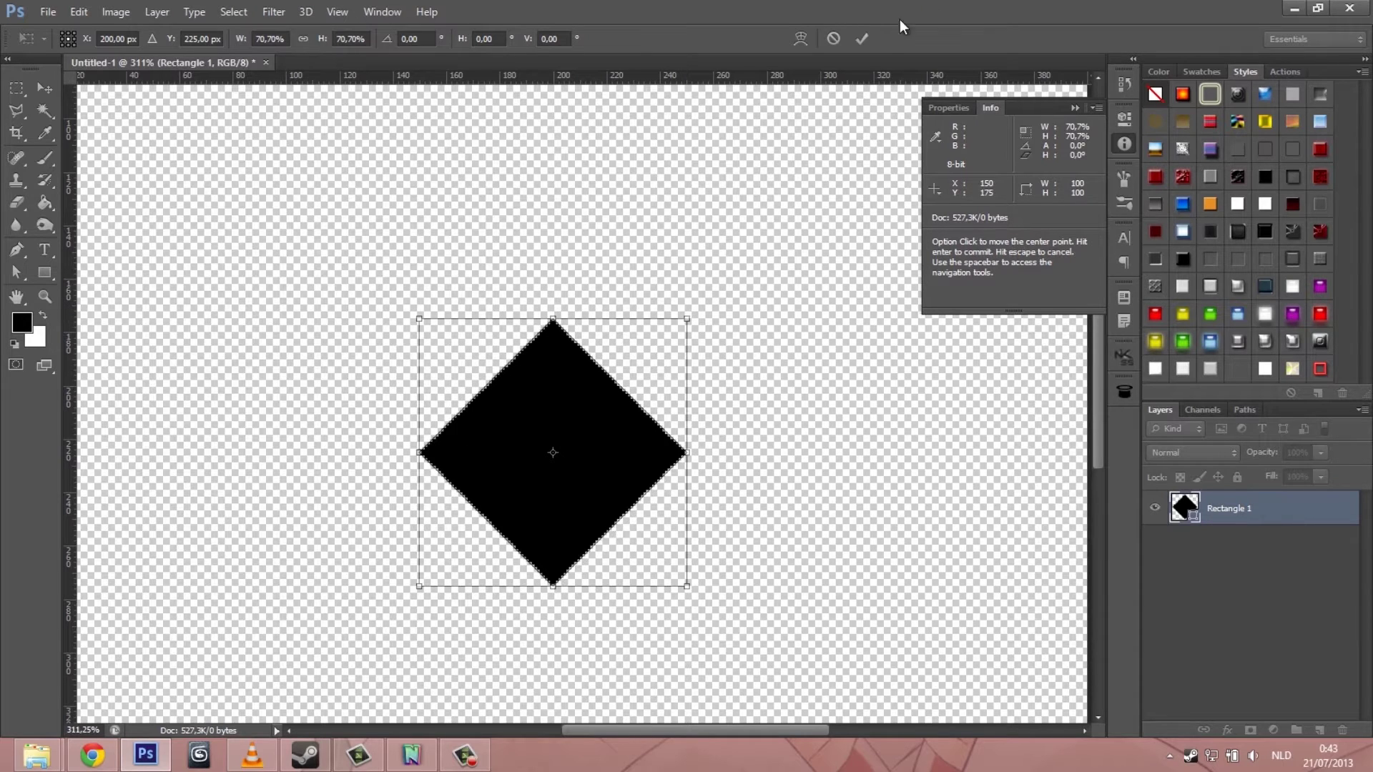
click(861, 38)
Step: Stretch the diamond to 150% of its height while keeping its width at 100%
key(ctrl+t)
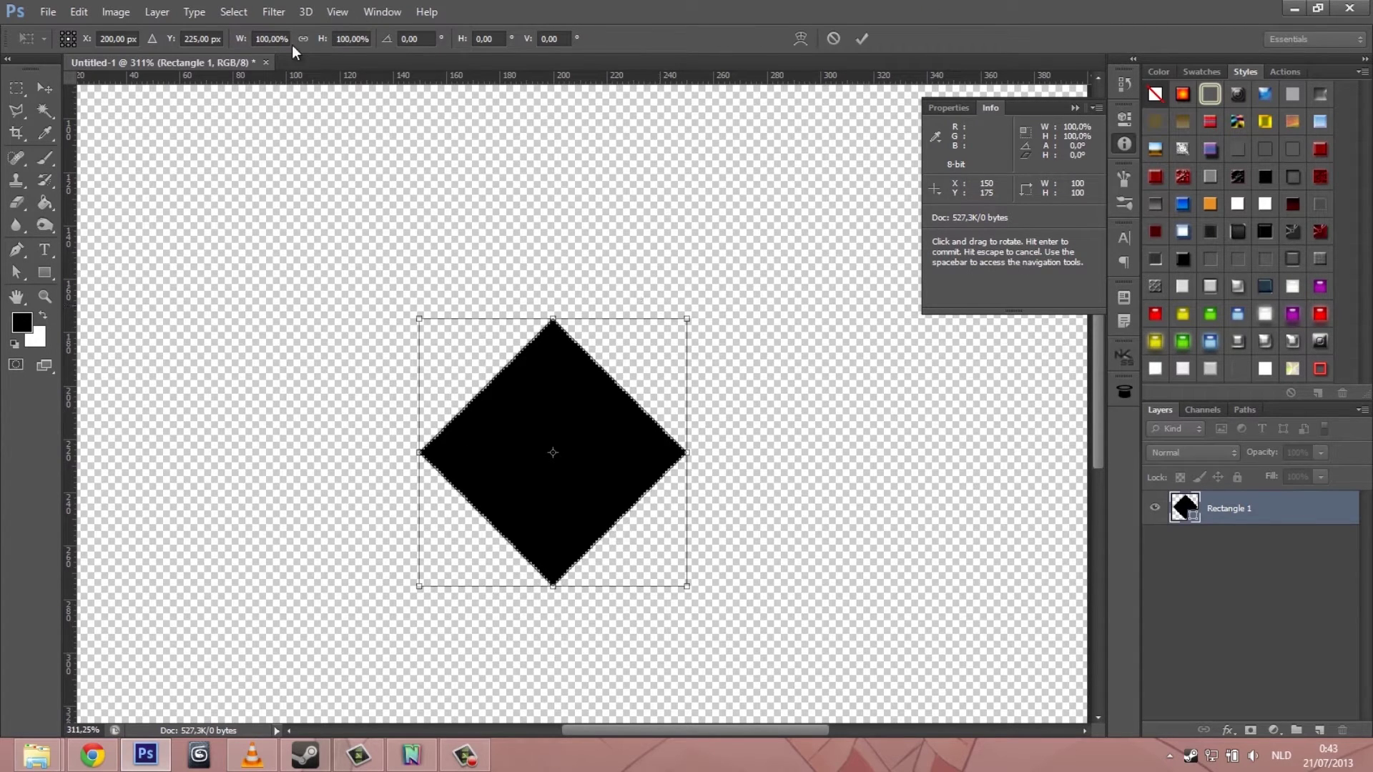
click(347, 39)
text(50)
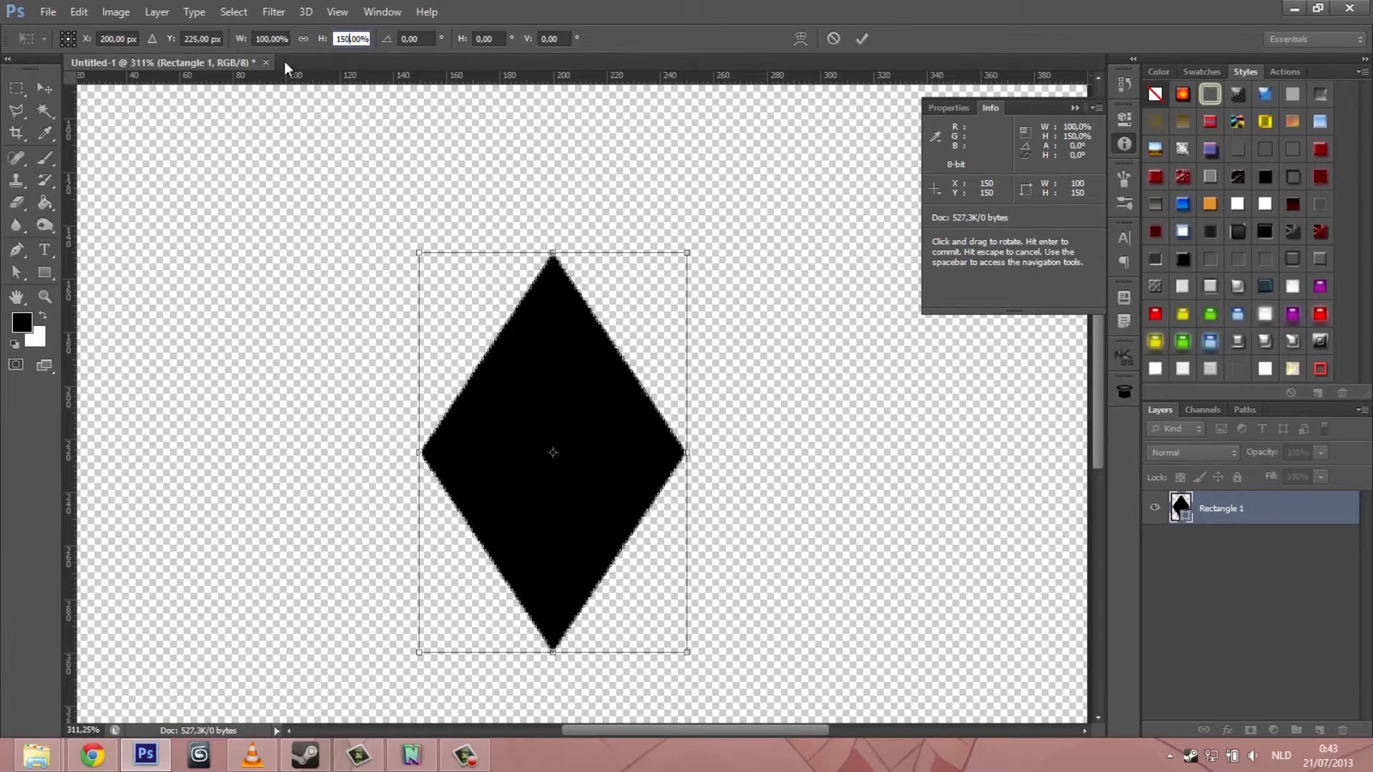
click(865, 40)
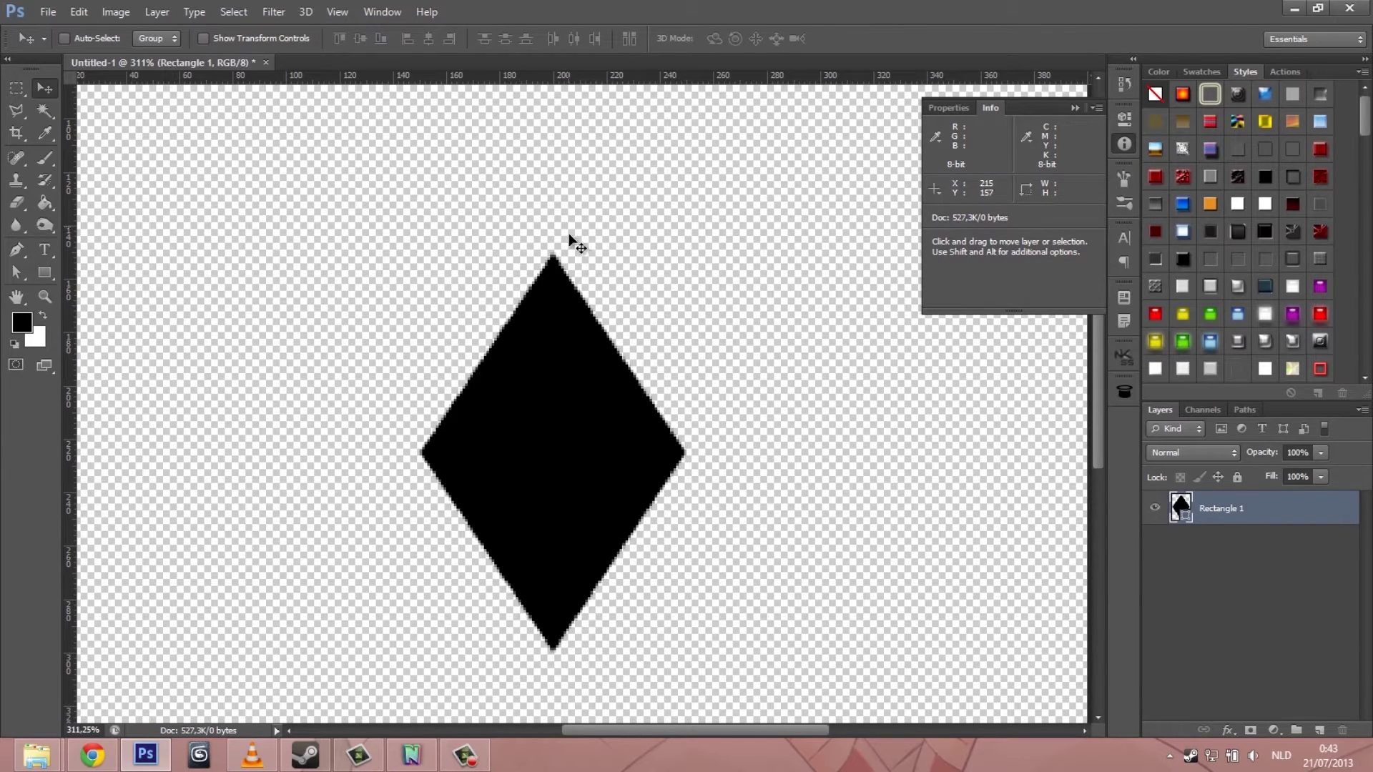
Step: Switch to nDo and convert the diamond layer into a normal map
scroll(708, 462, down, 5)
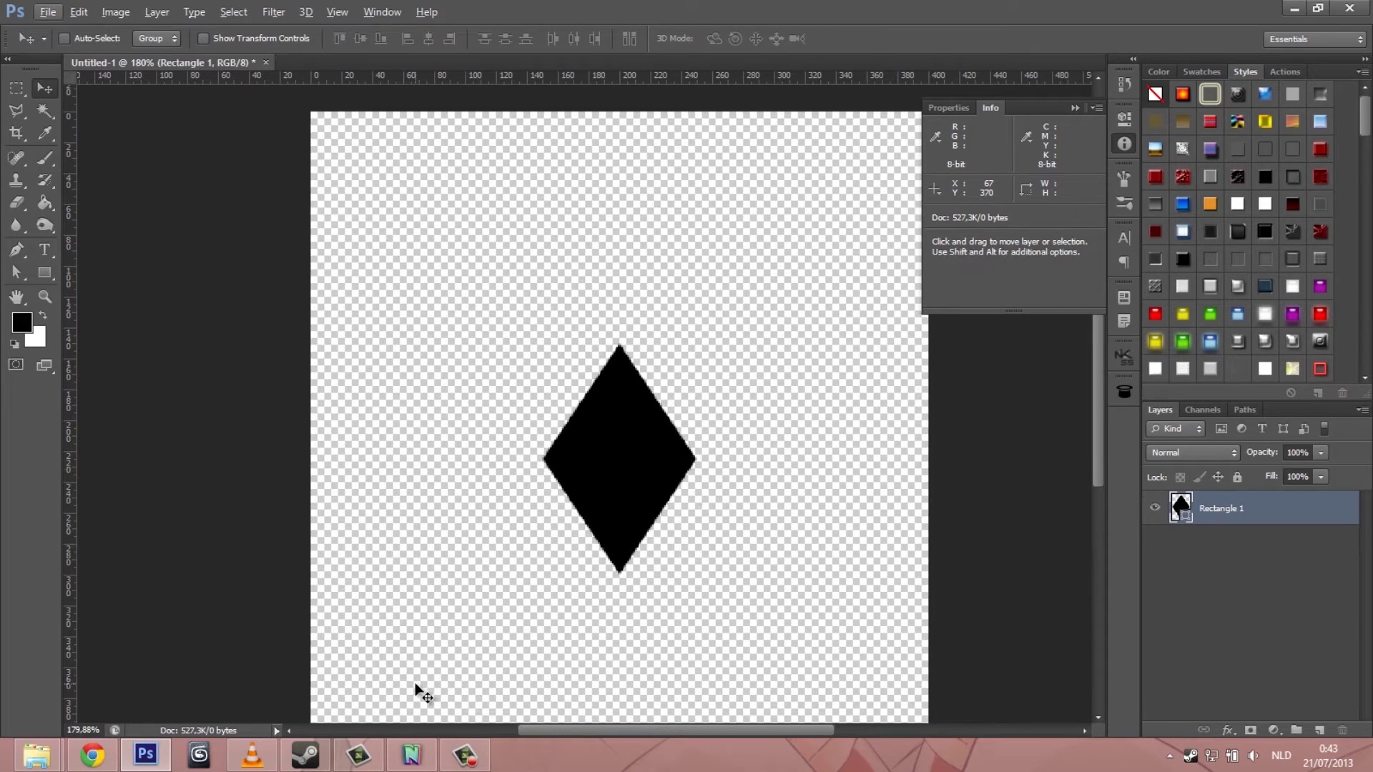
click(411, 756)
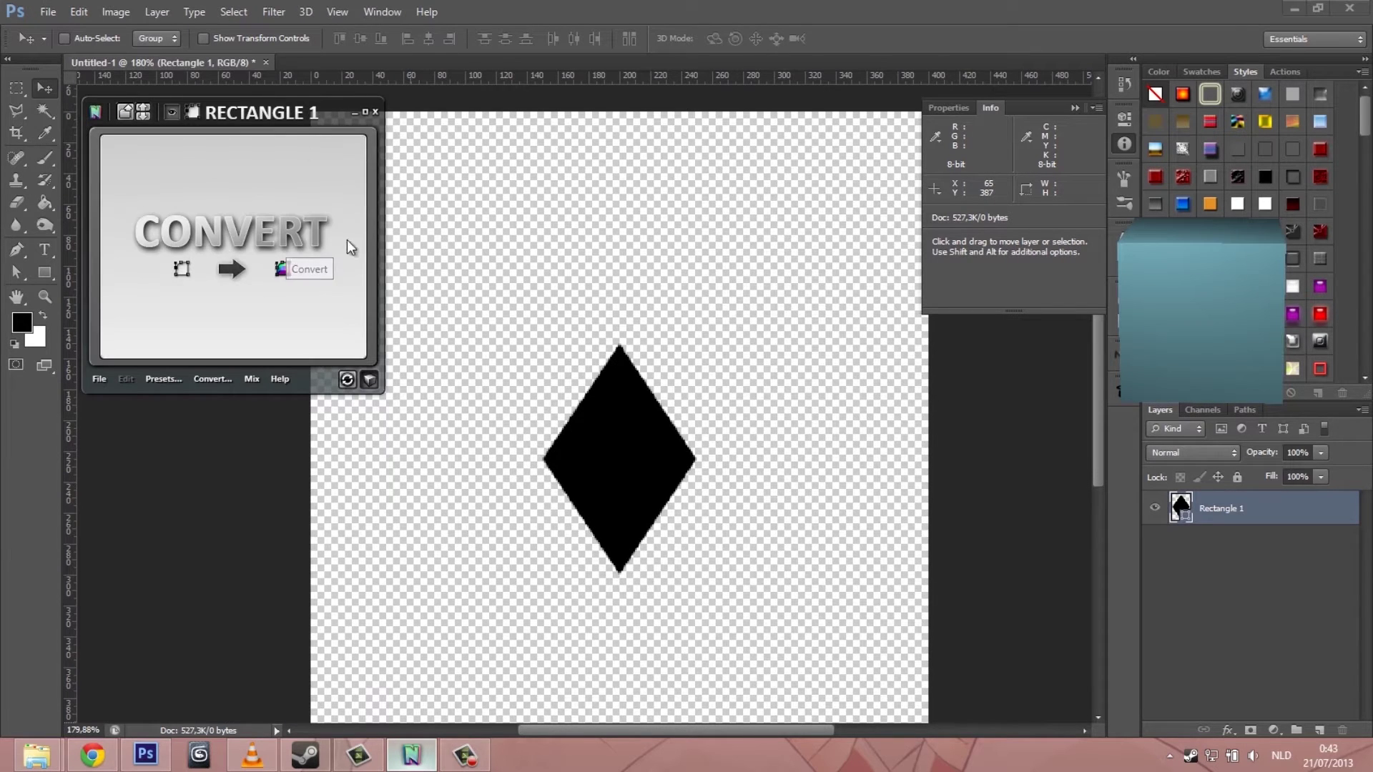
click(229, 226)
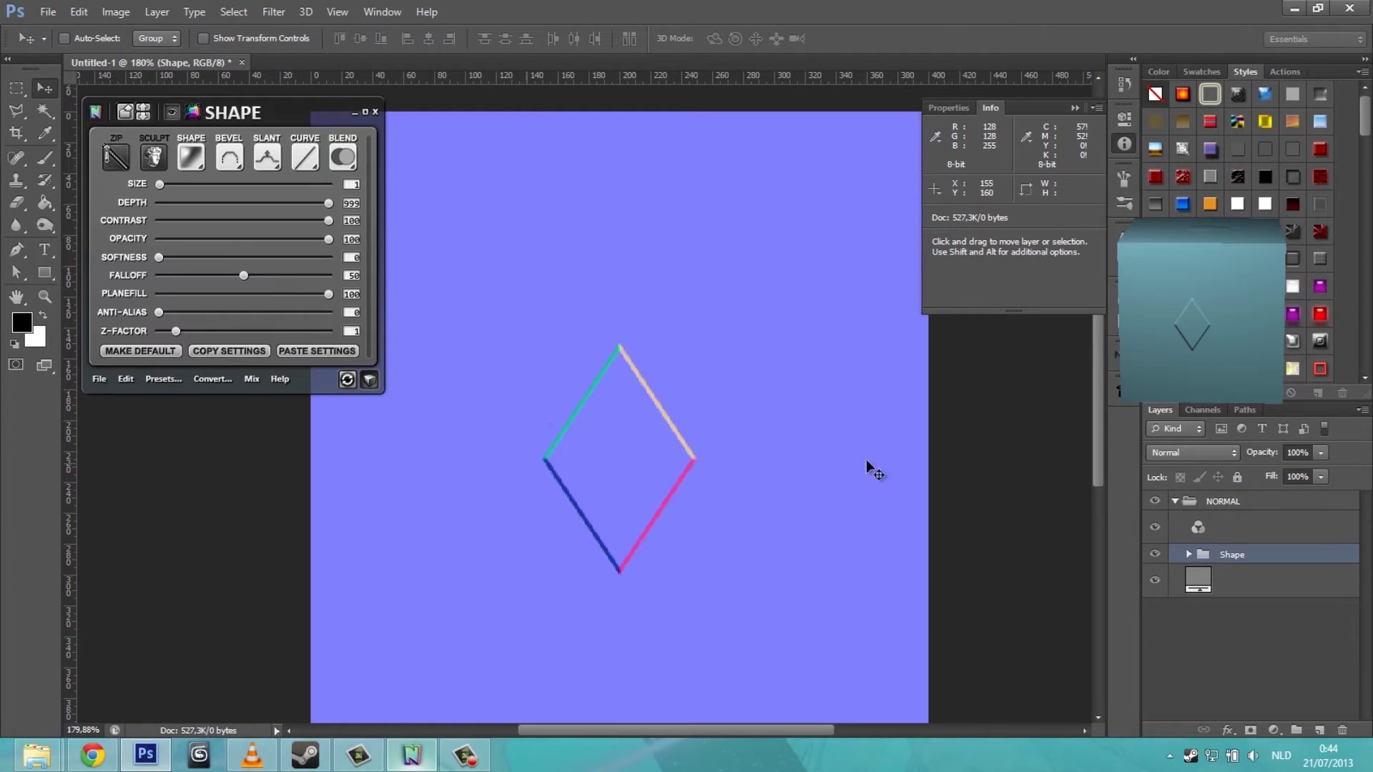
Step: Set the diamond's bevel shape to Chiseled Shallow and its size to 28
click(199, 157)
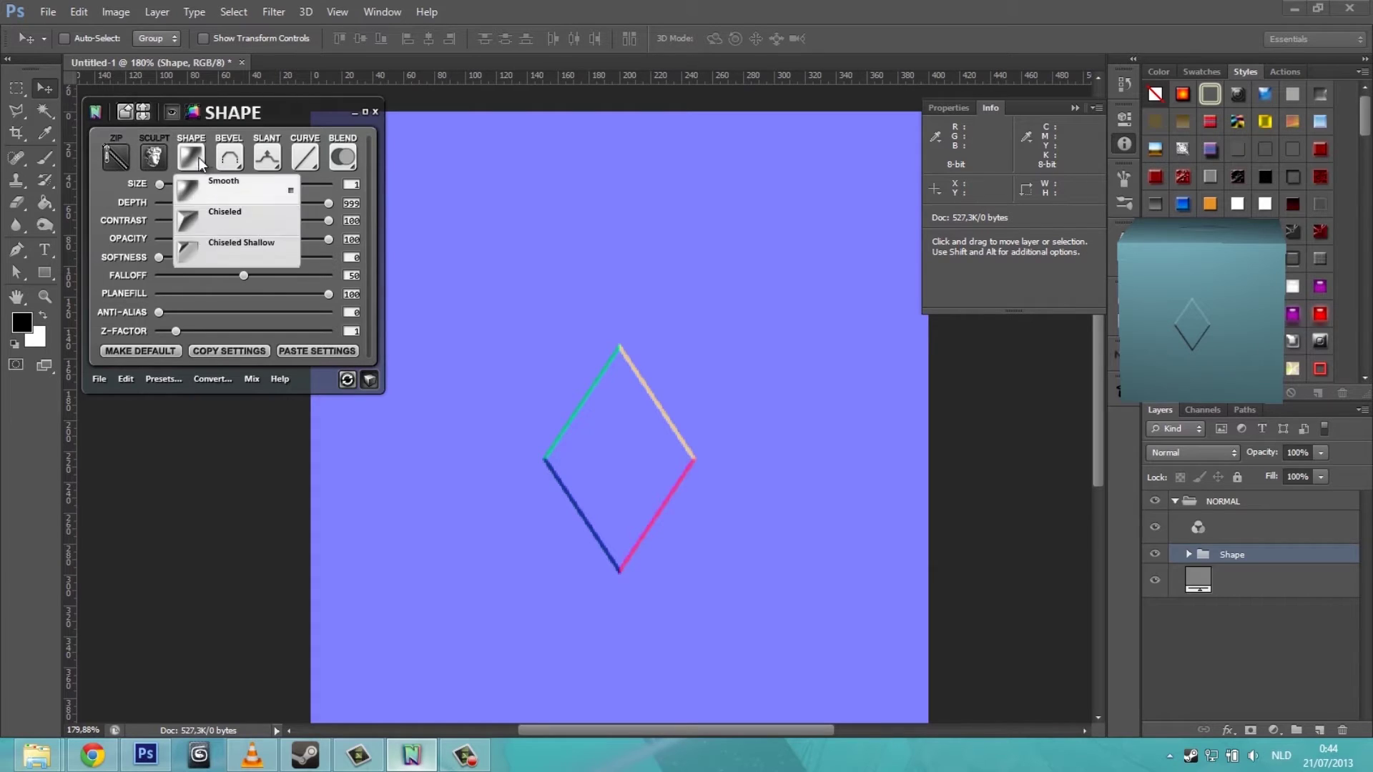
click(203, 260)
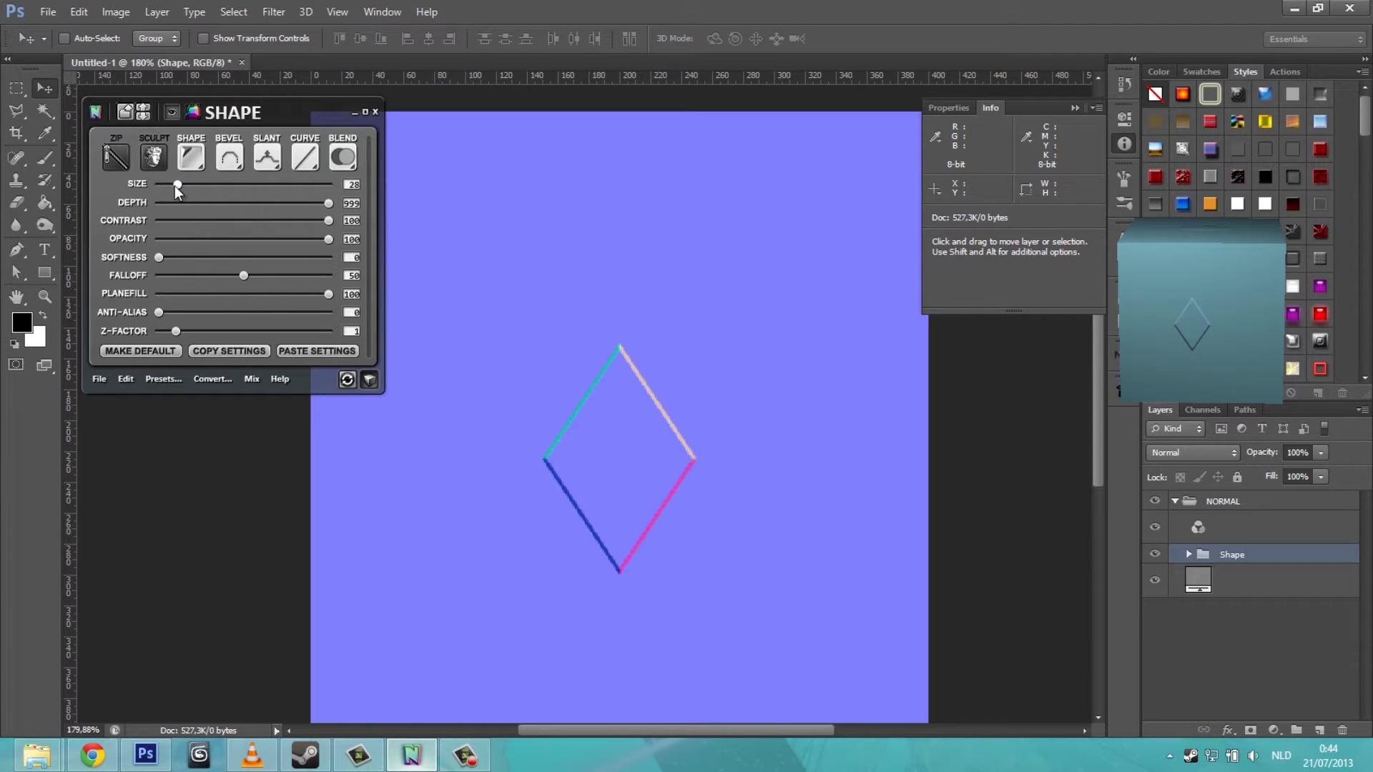
Step: Examine the diamond's bevel up close in the normal map and on the 3D preview cube
scroll(646, 493, up, 5)
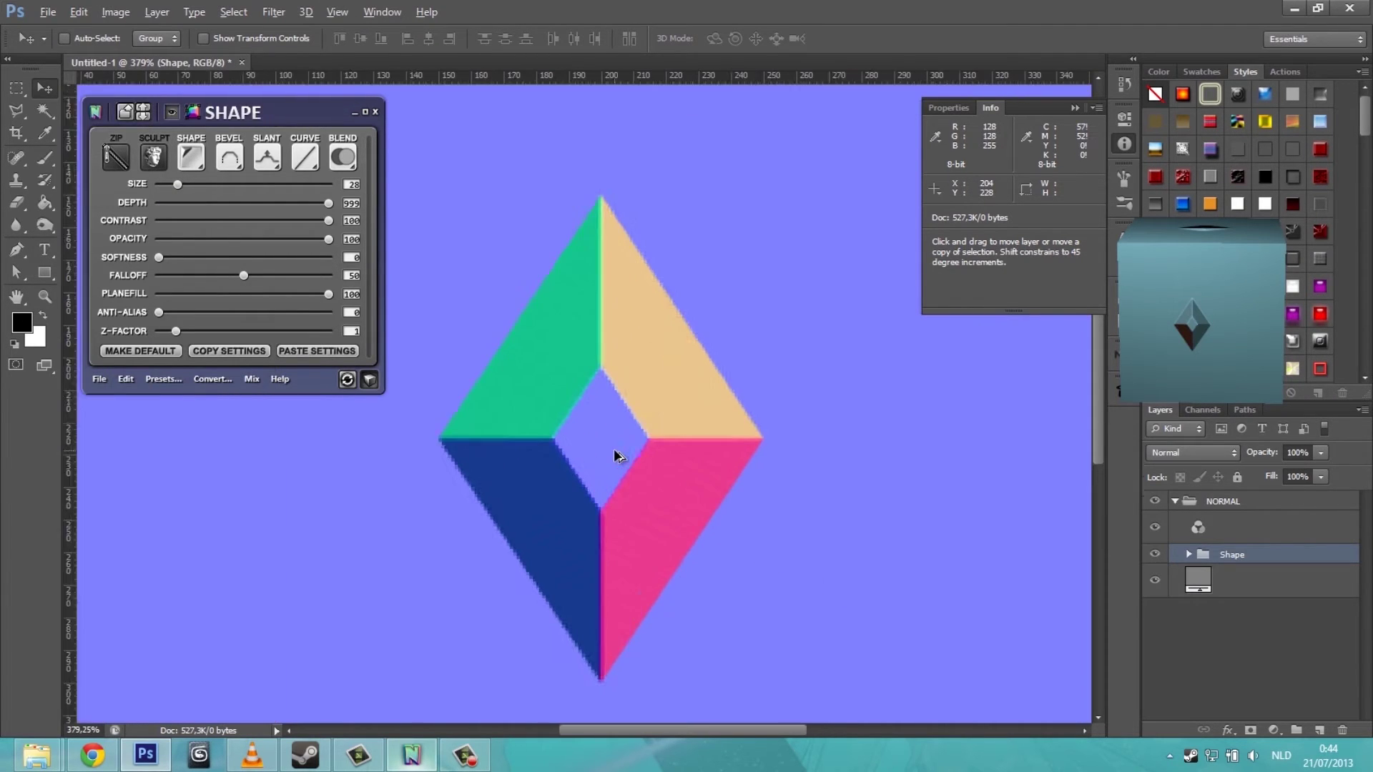
scroll(615, 456, up, 2)
drag(1124, 406, 966, 437)
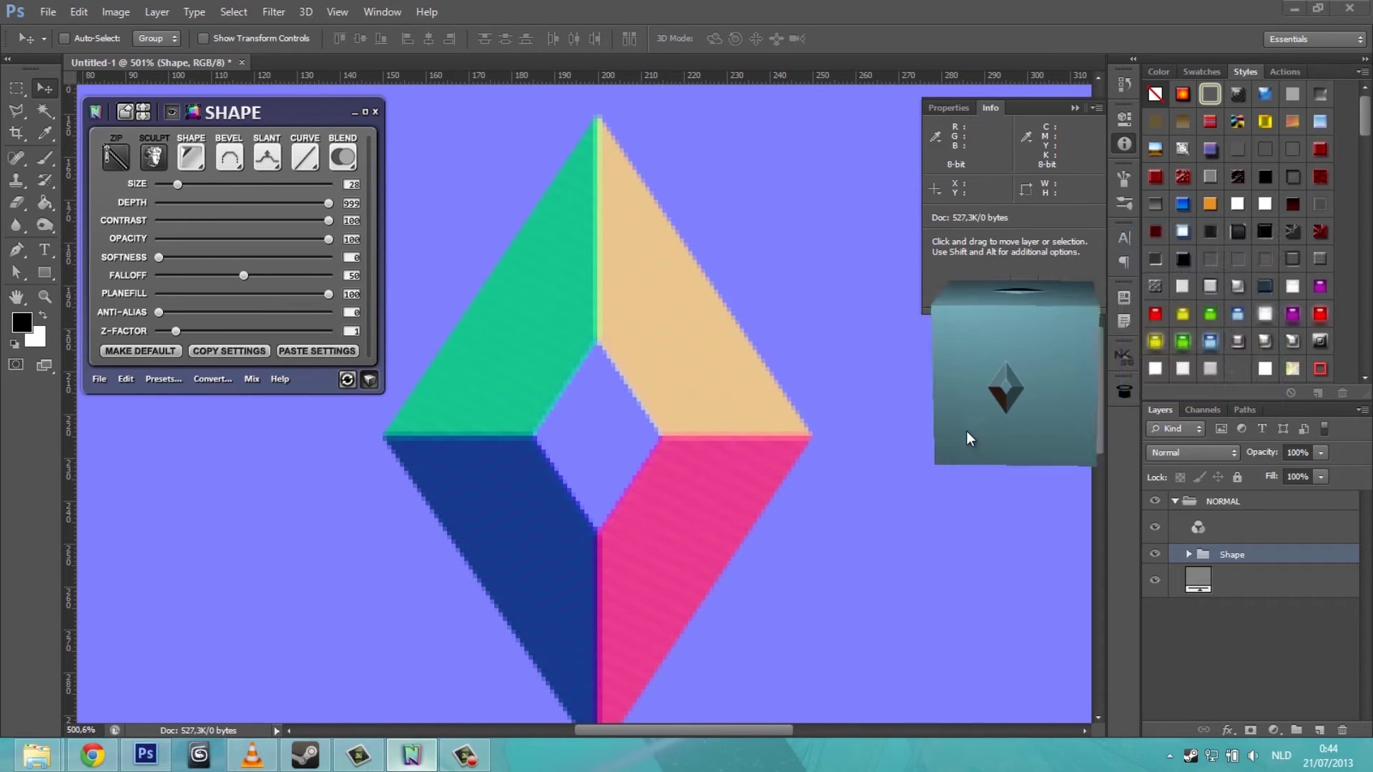
scroll(966, 432, up, 6)
scroll(920, 483, down, 2)
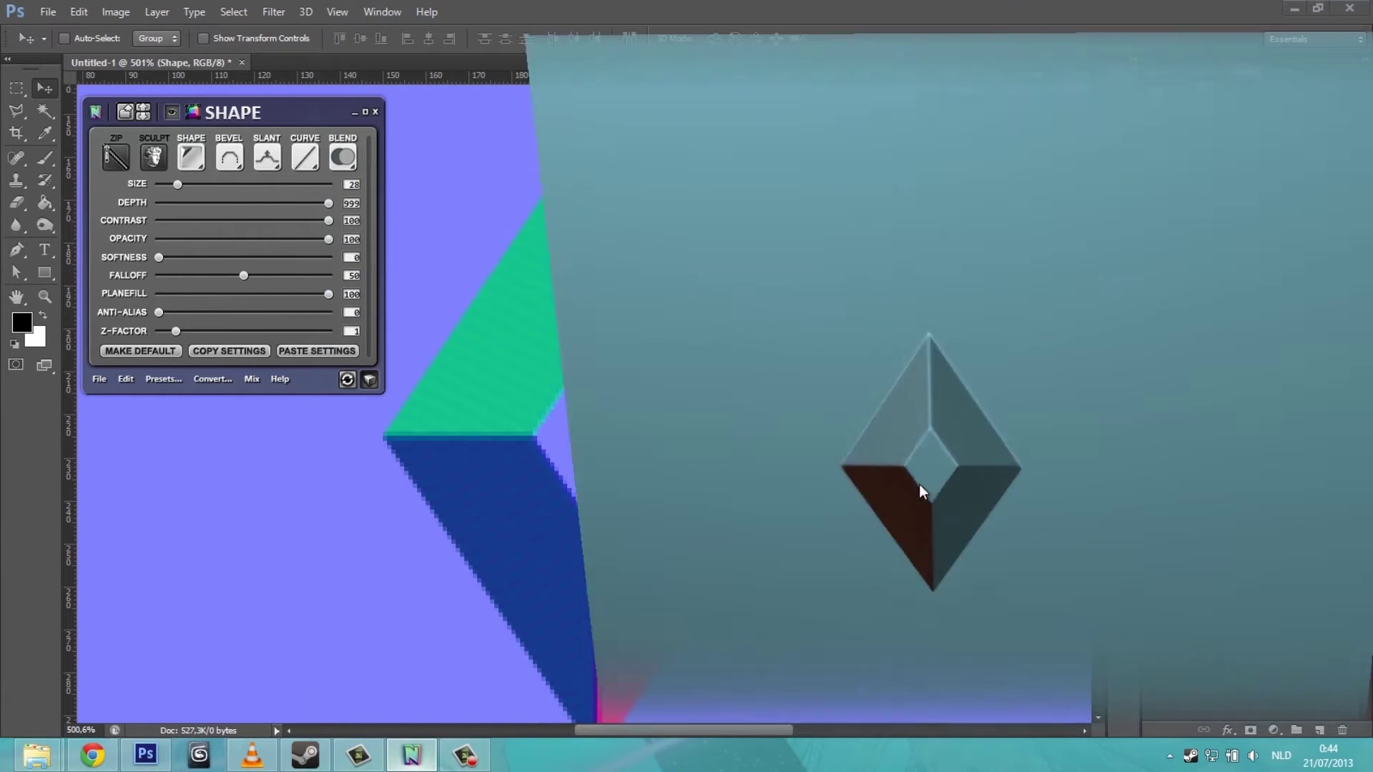
click(920, 483)
click(670, 339)
scroll(615, 349, down, 1)
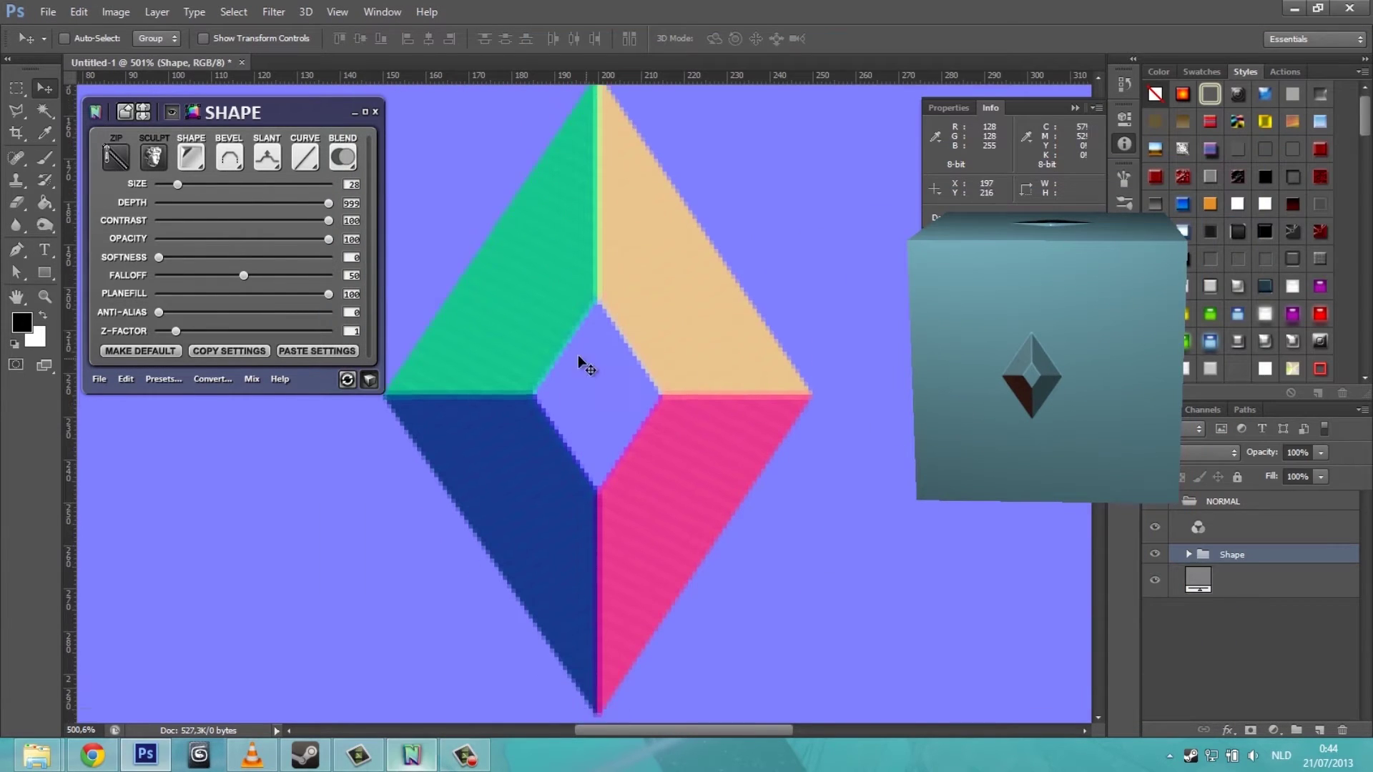
Step: Configure the diamond's bevel with depth 600, contrast 60, falloff 20 and softness 1
drag(359, 203, 334, 203)
text(60)
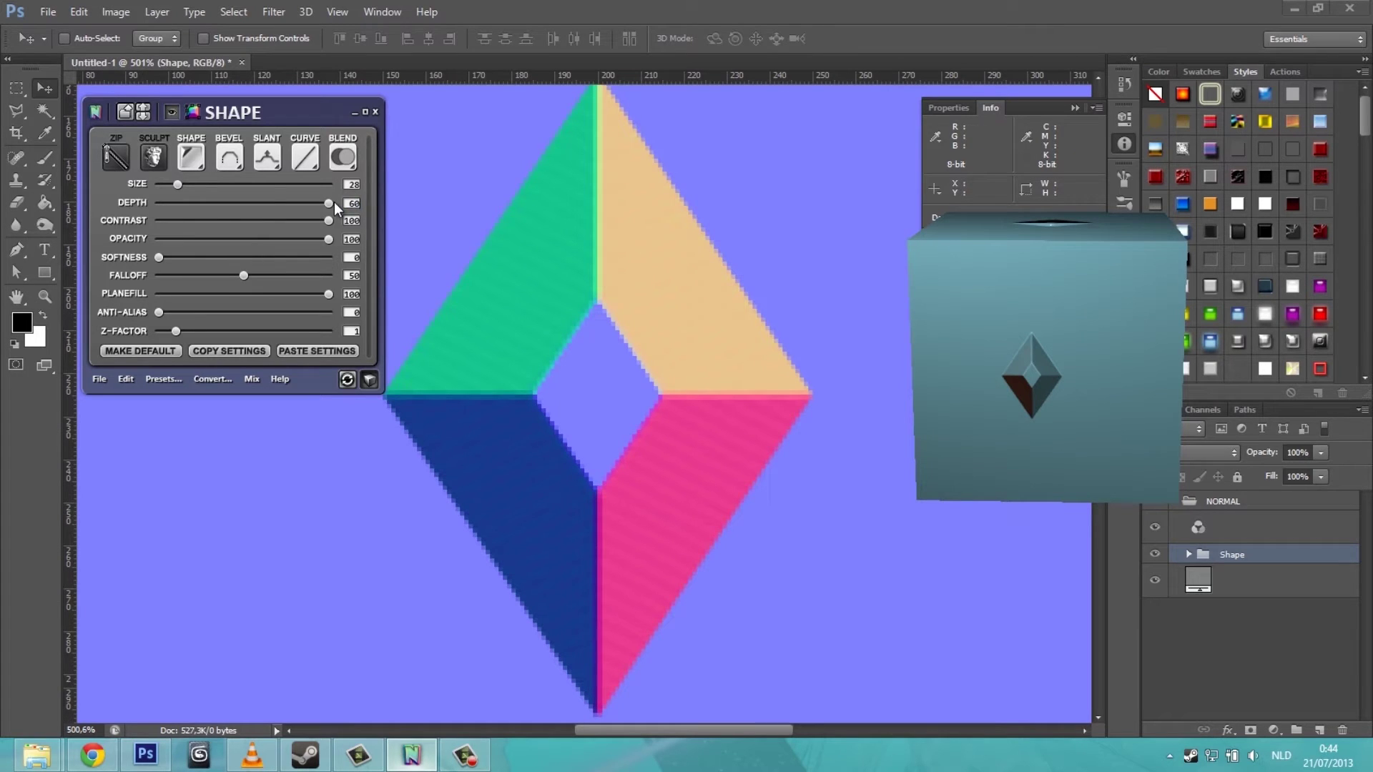
text(0)
key(Return)
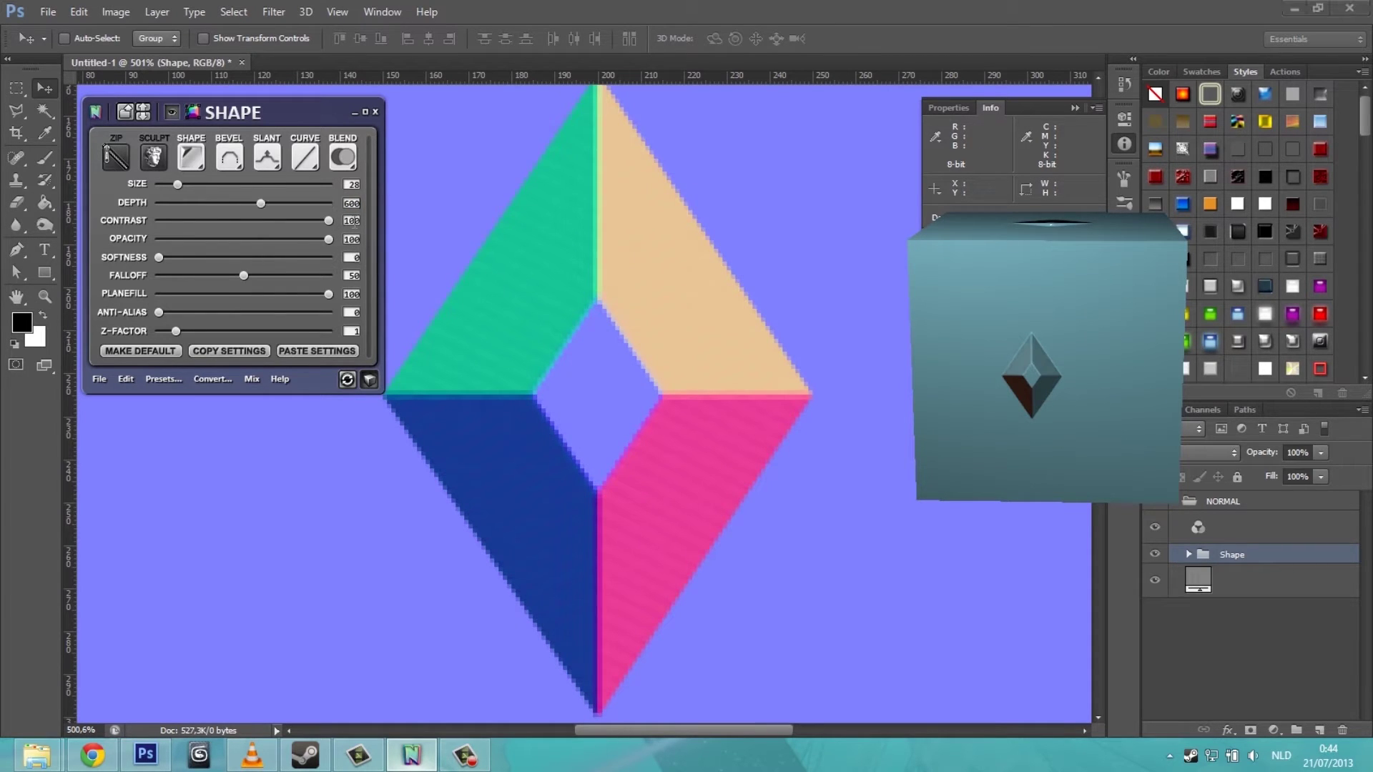
key(Return)
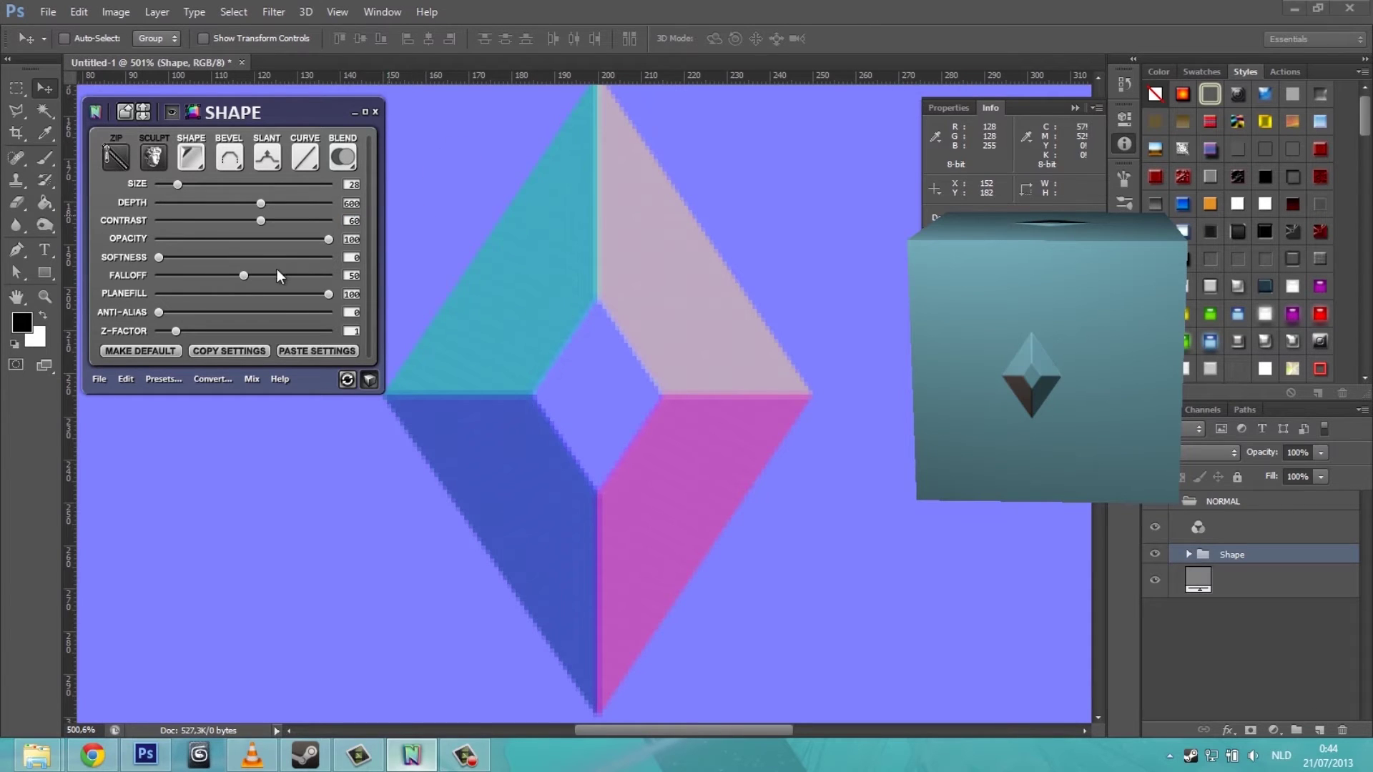
click(354, 275)
text(50)
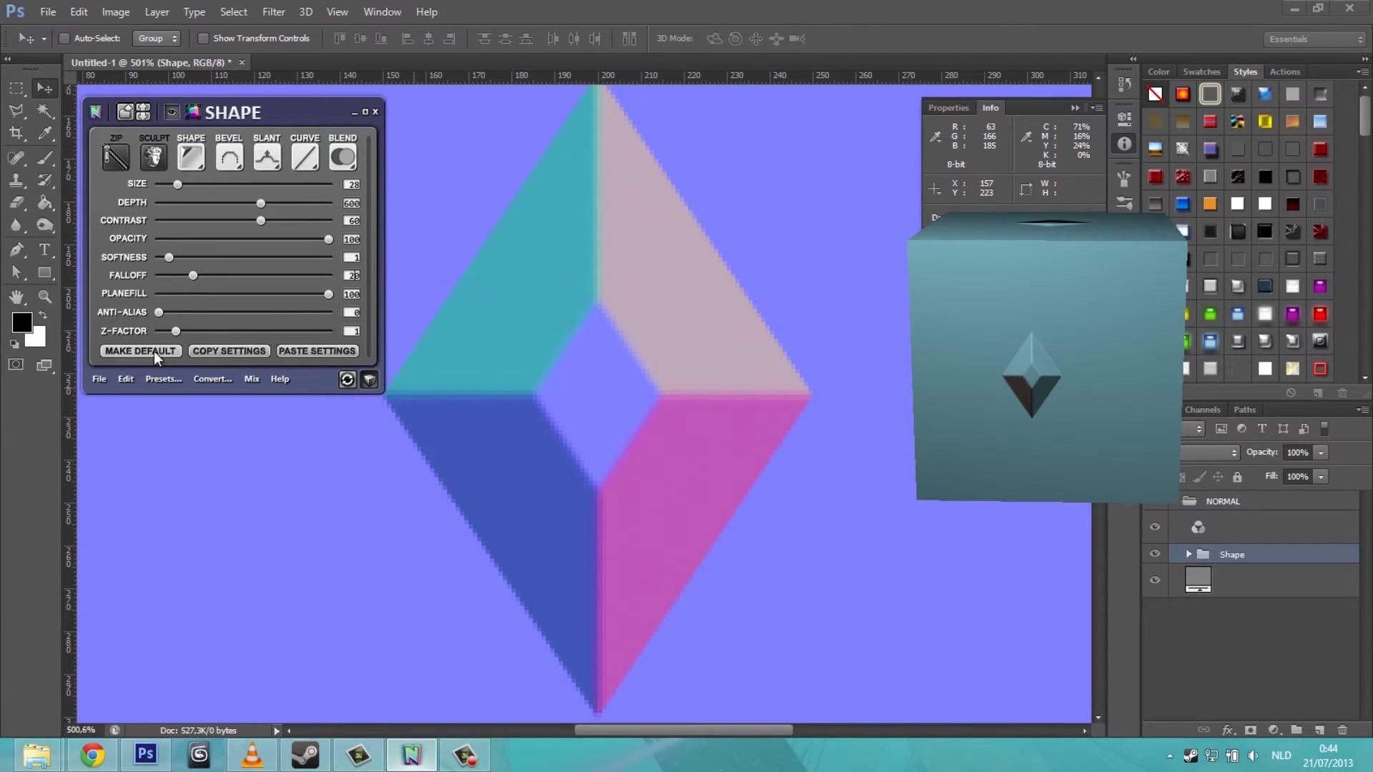
Step: Try the Half Round curve on the diamond's bevel and return it to Linear
click(302, 160)
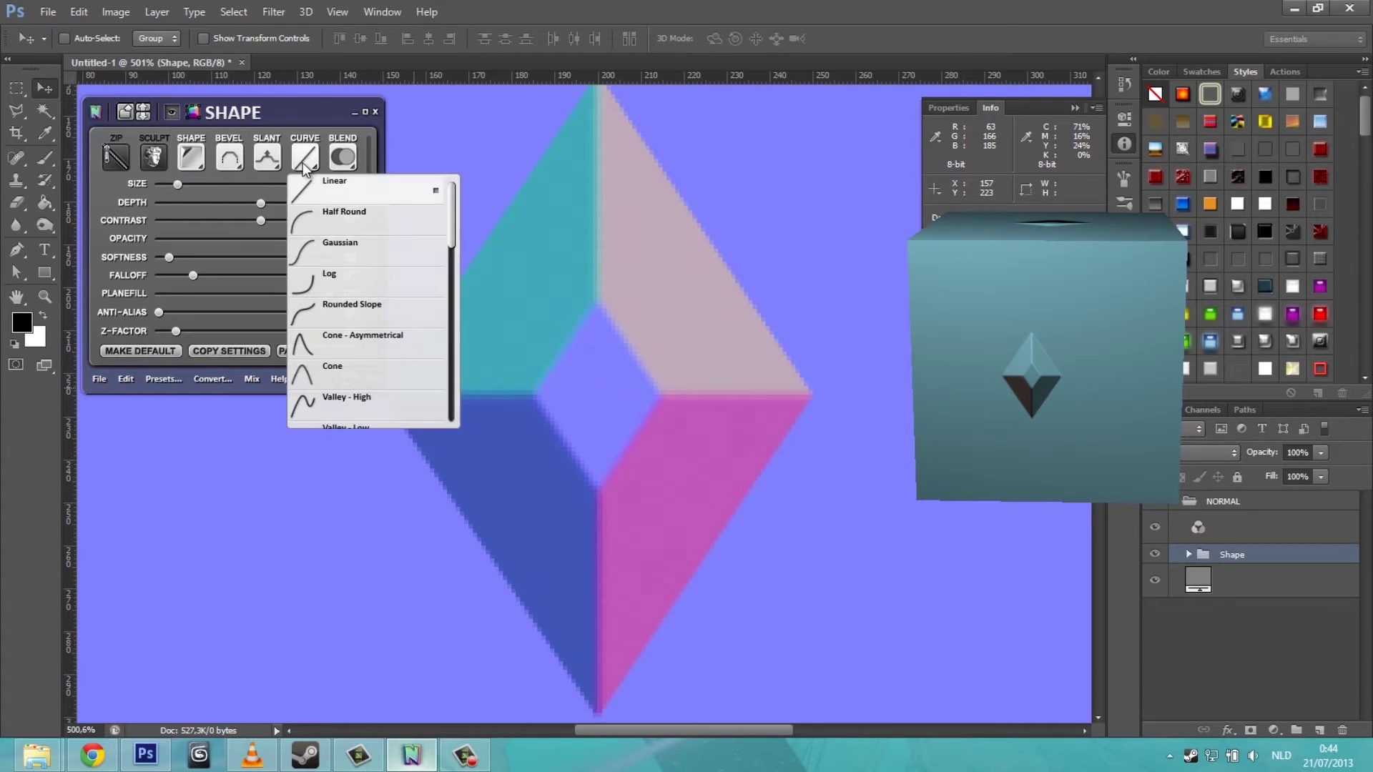
click(329, 226)
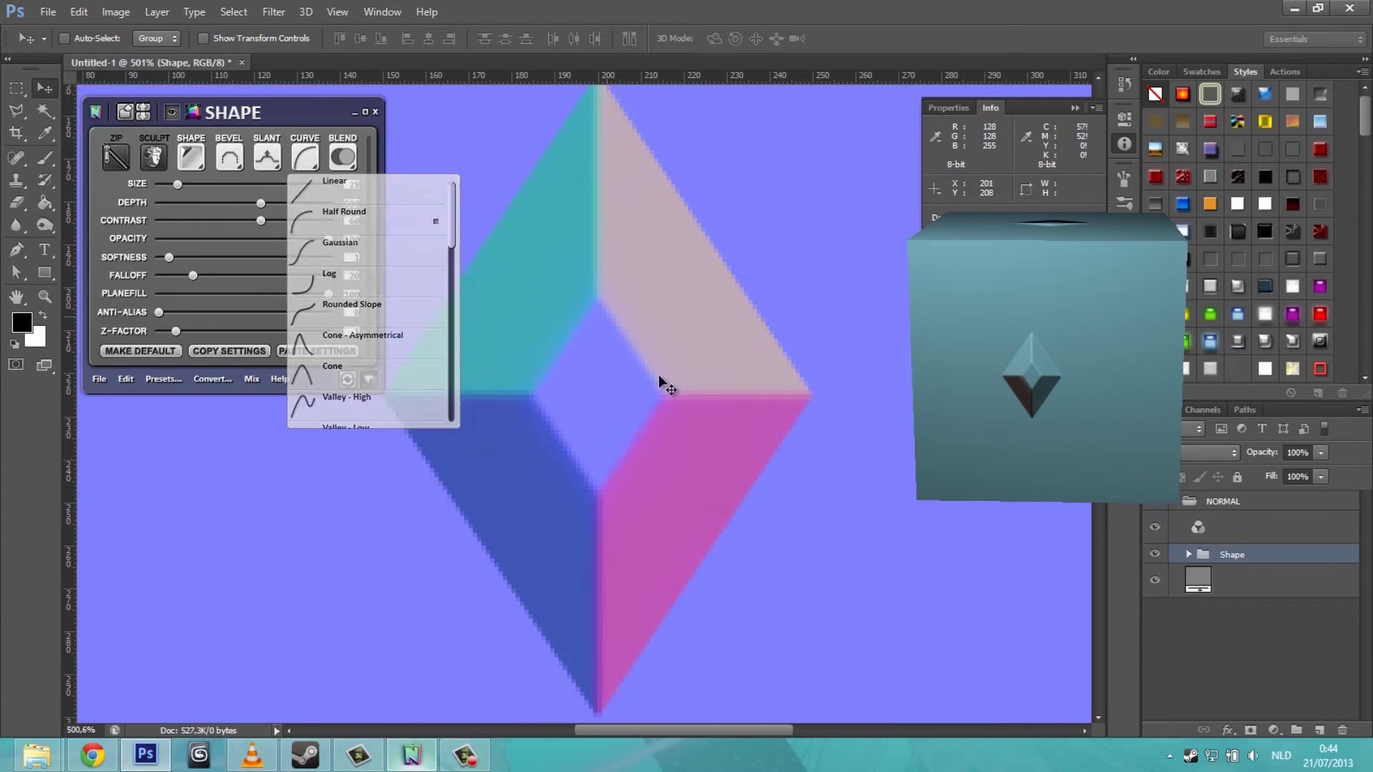
click(297, 170)
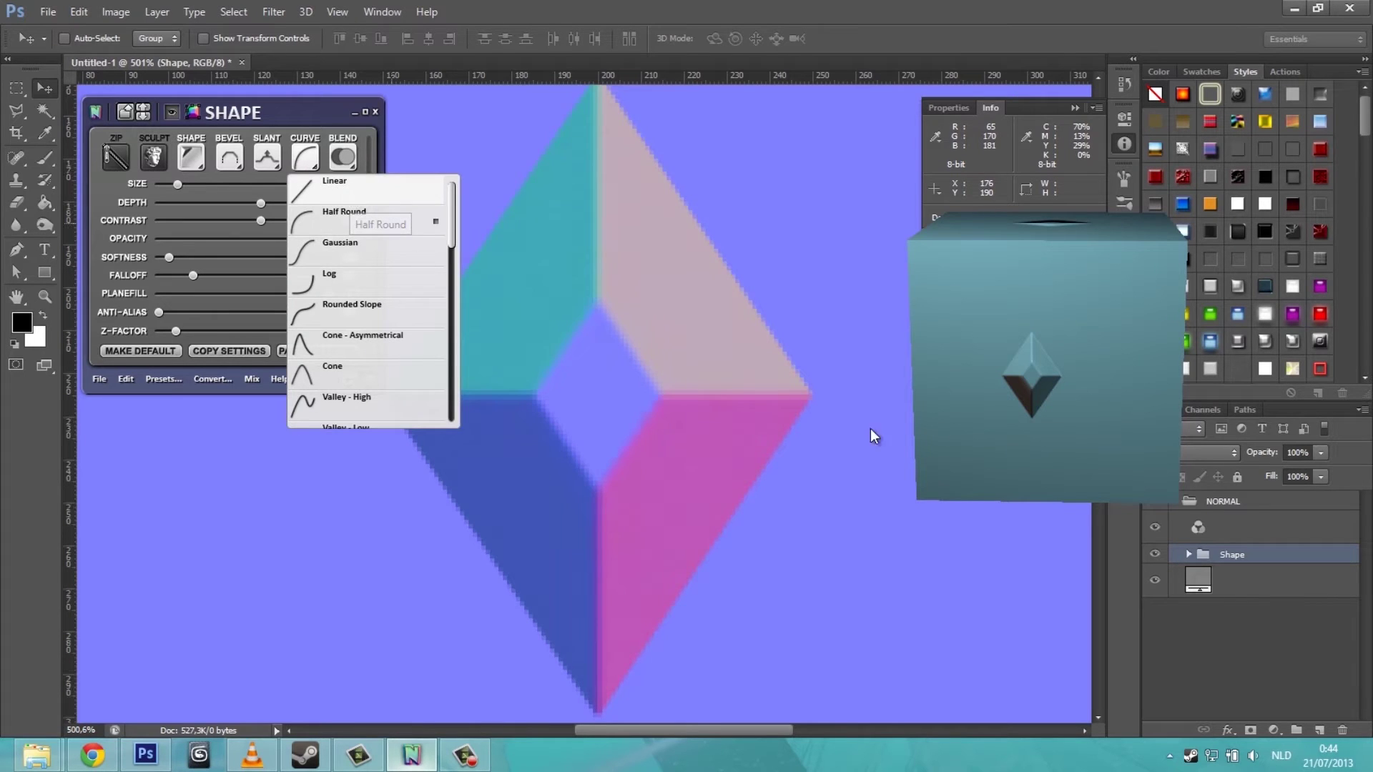
Step: Inspect the beveled diamond on the enlarged 3D preview cube under different light directions
drag(1007, 399, 947, 432)
scroll(969, 415, up, 4)
mouse_move(945, 500)
mouse_down()
mouse_move(930, 458)
mouse_move(998, 346)
mouse_move(1028, 401)
mouse_move(1089, 406)
mouse_move(1079, 360)
mouse_move(1031, 355)
mouse_move(1031, 371)
mouse_up()
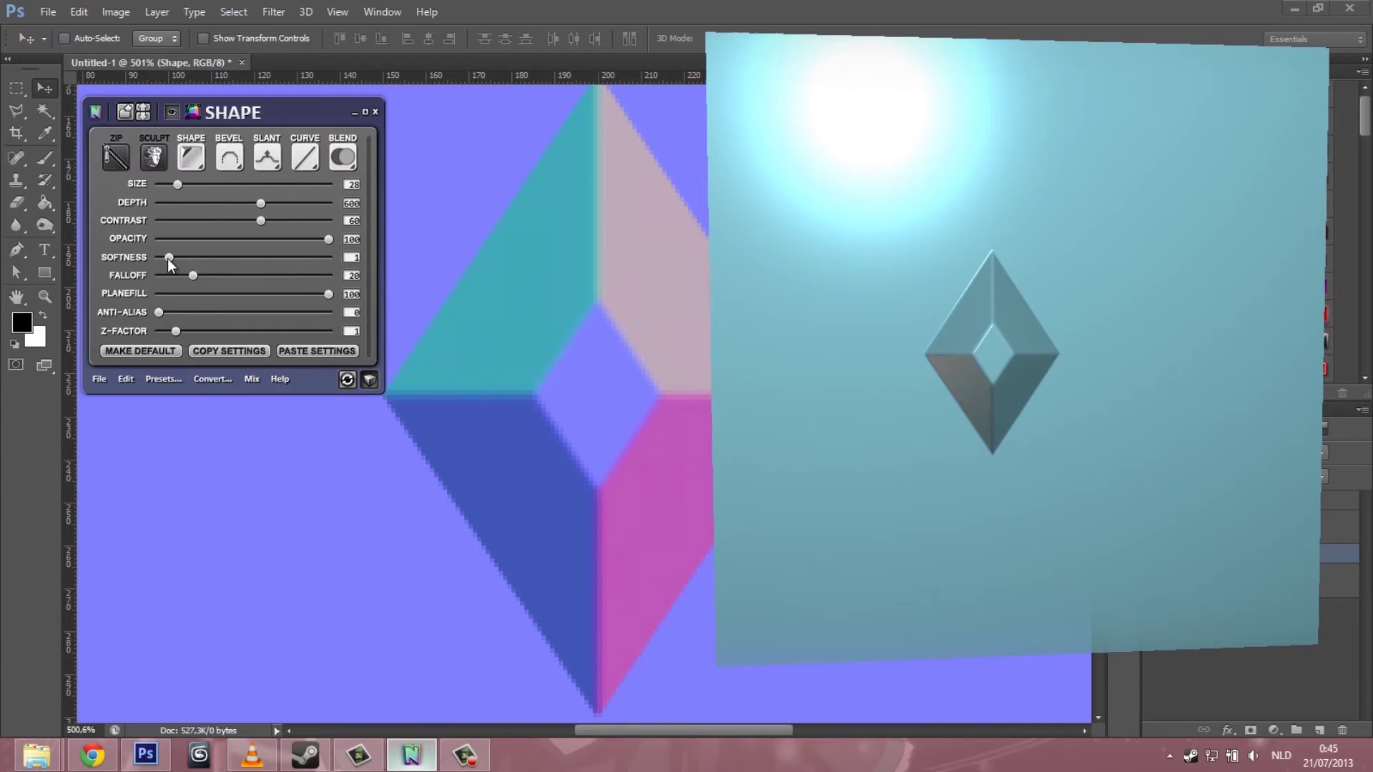
drag(910, 324, 917, 411)
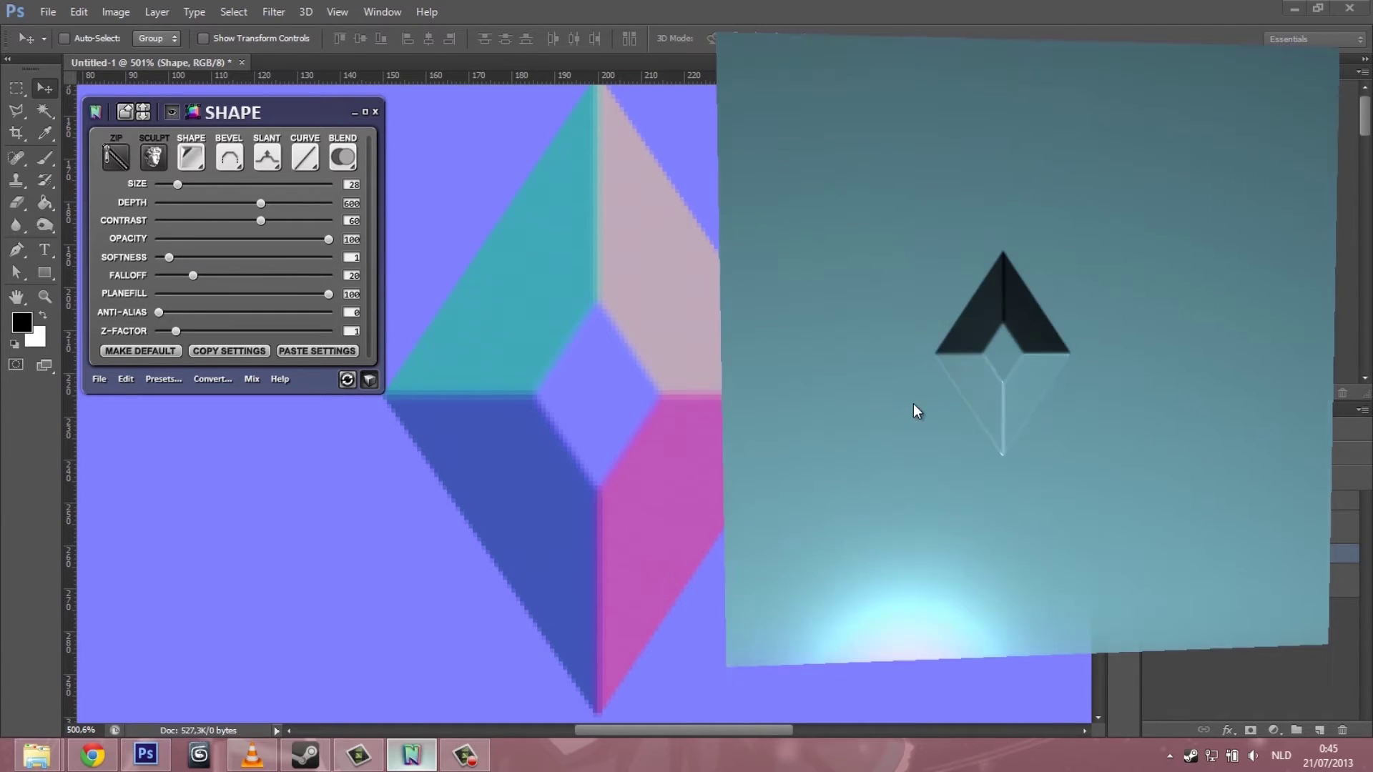
mouse_move(907, 350)
mouse_down()
mouse_move(888, 315)
mouse_move(882, 371)
mouse_move(1014, 363)
mouse_up()
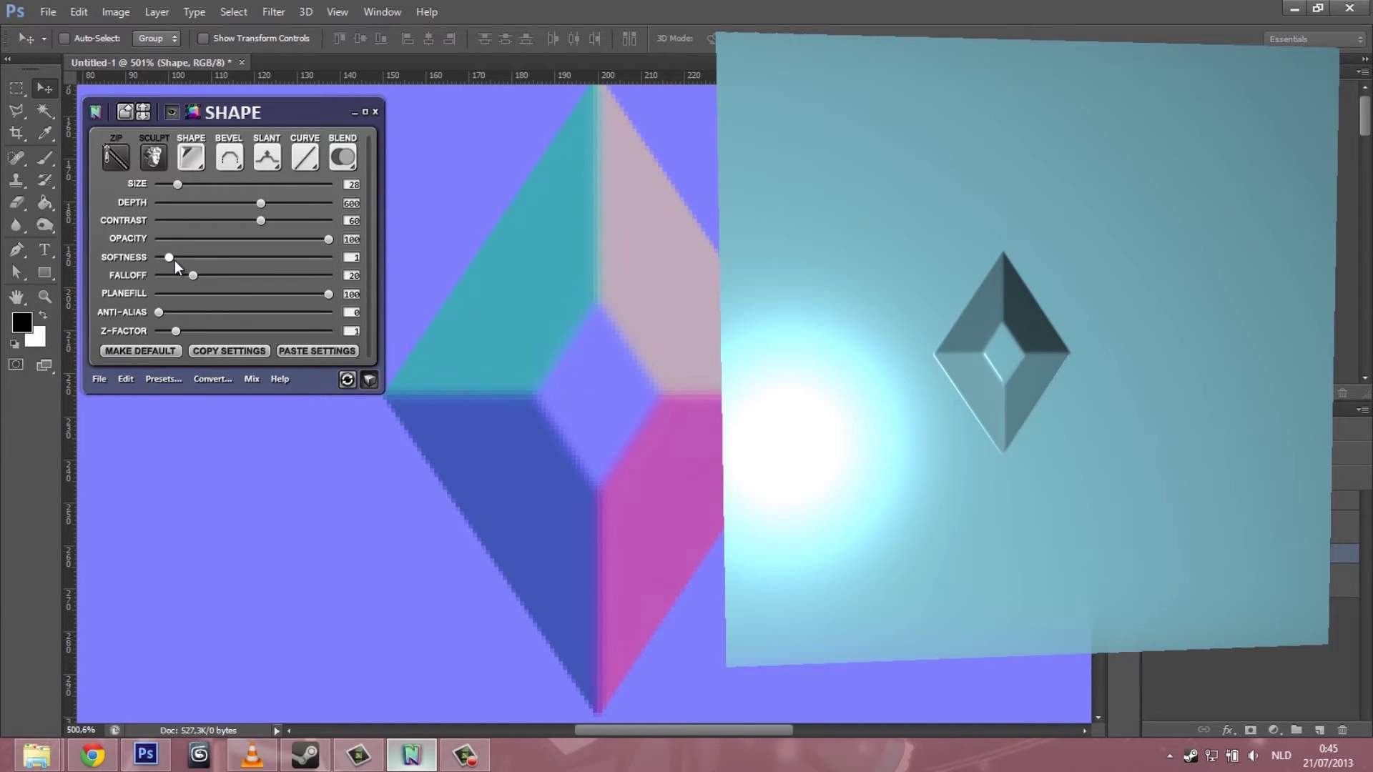
Step: Minimize the nDo settings and preview windows to return to the normal map document
click(353, 112)
scroll(499, 420, down, 10)
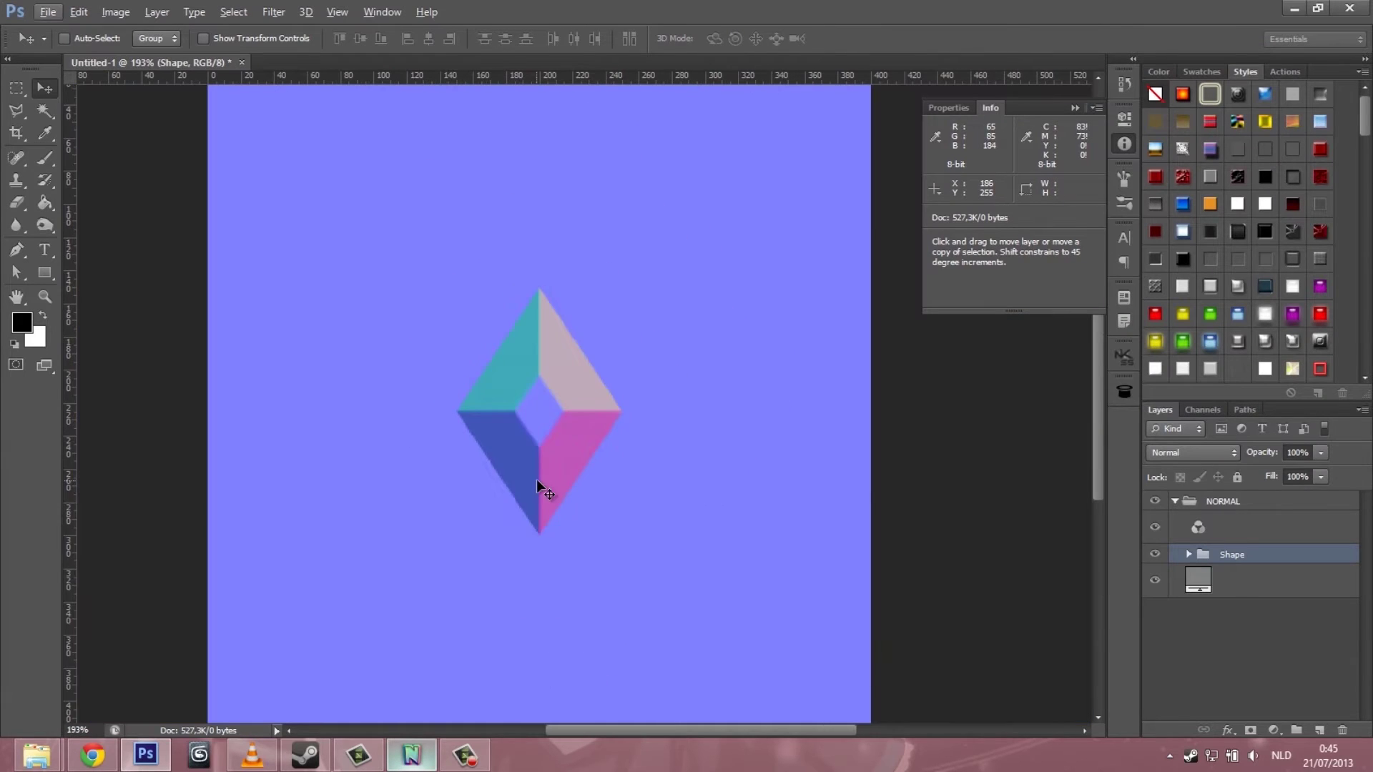
scroll(570, 489, down, 2)
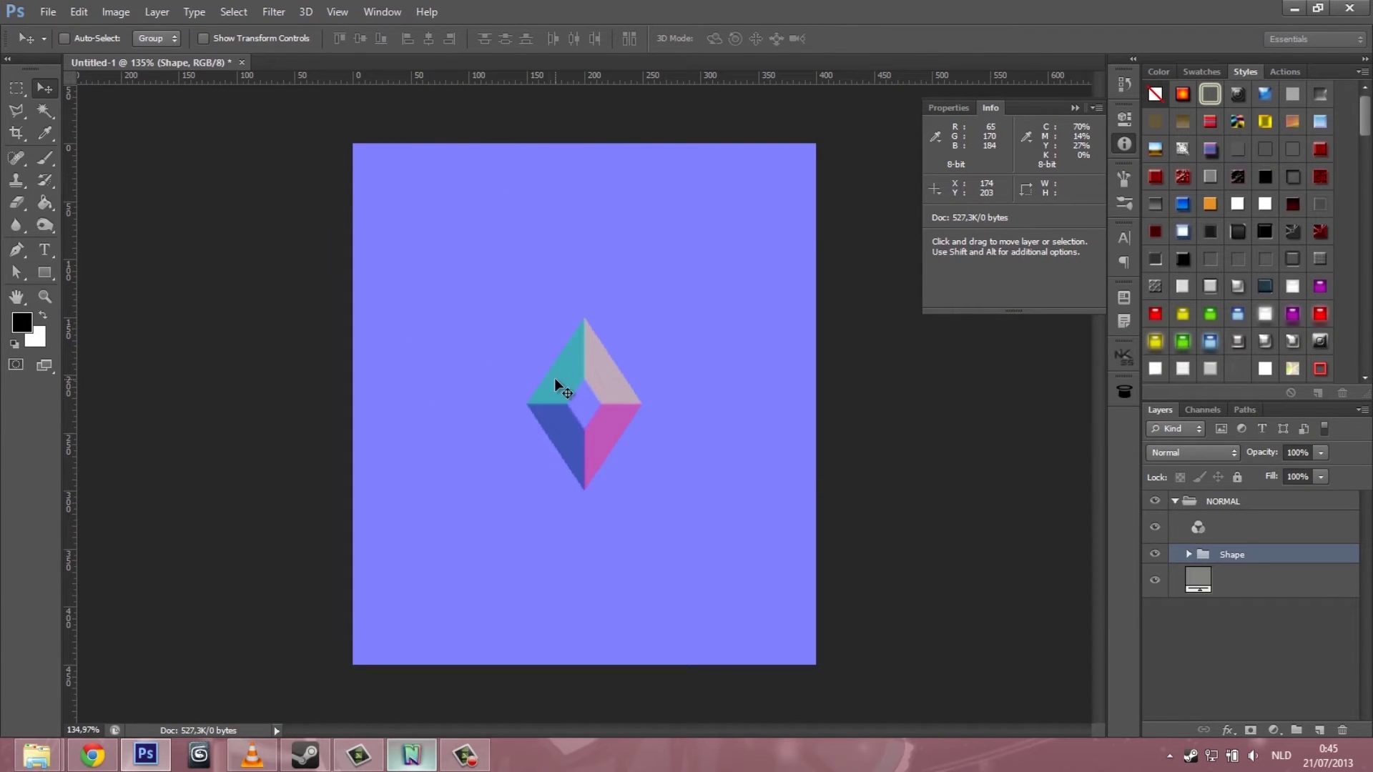
Step: Convert the Shape group to a smart object and move the diamond into the canvas's upper-left corner
right_click(1214, 554)
click(1256, 215)
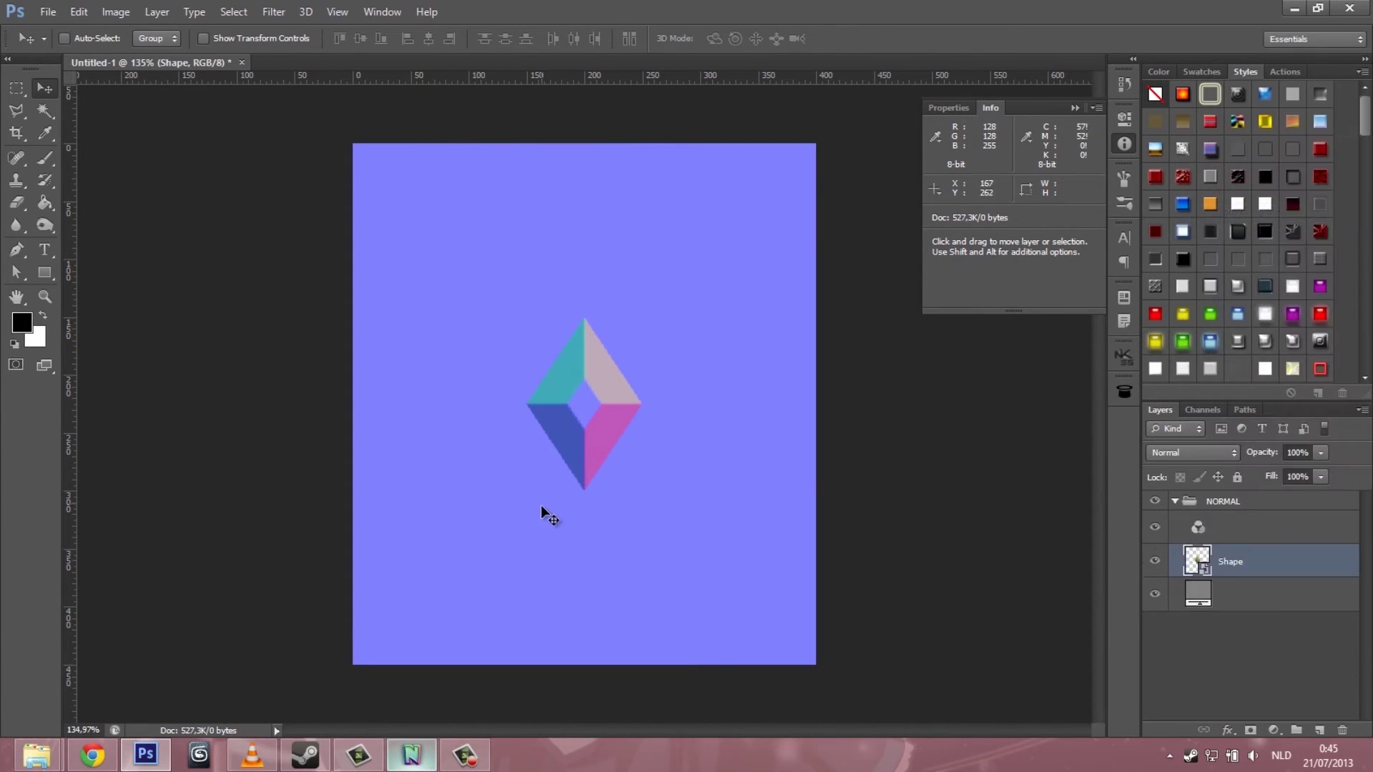
drag(551, 368, 412, 157)
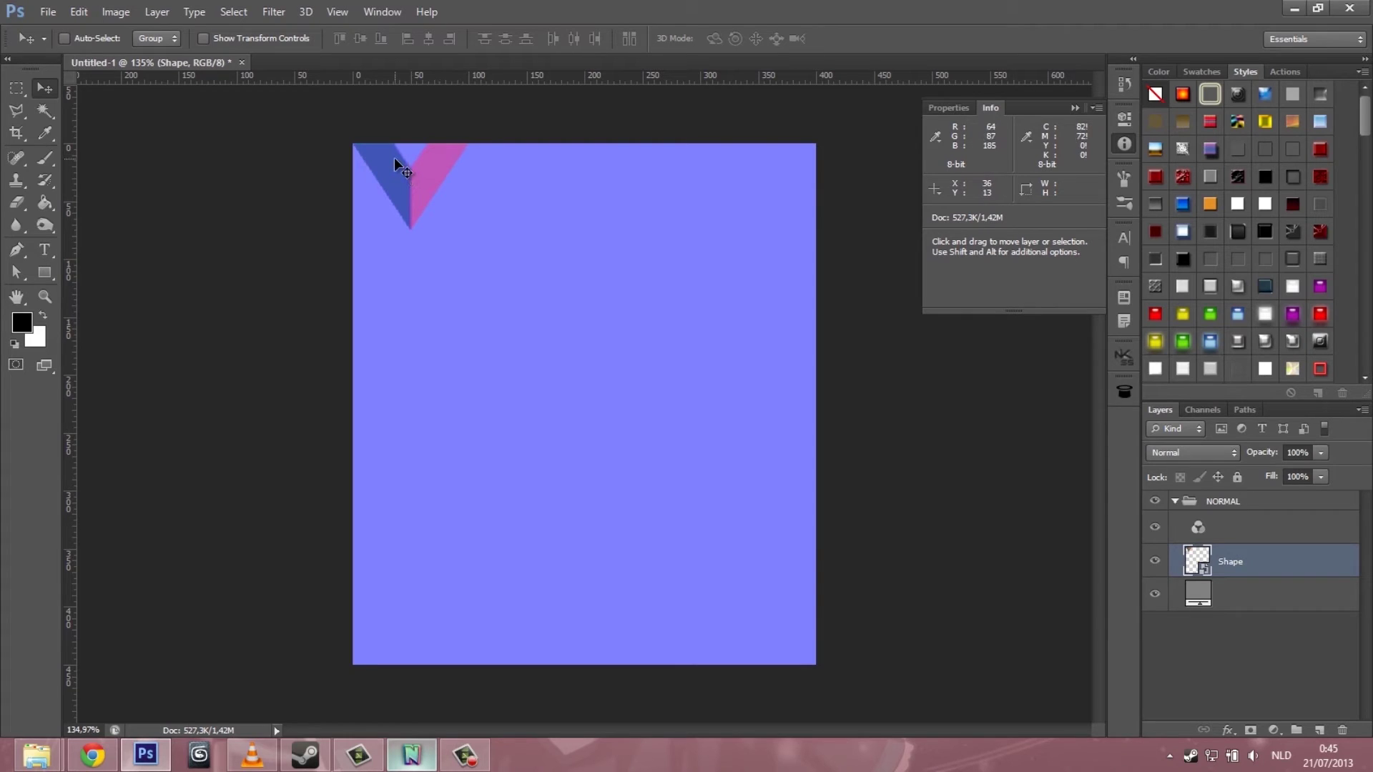
Step: Place two copies of the diamond interlocking with the corner one and select all three Shape layers
drag(417, 172, 464, 243)
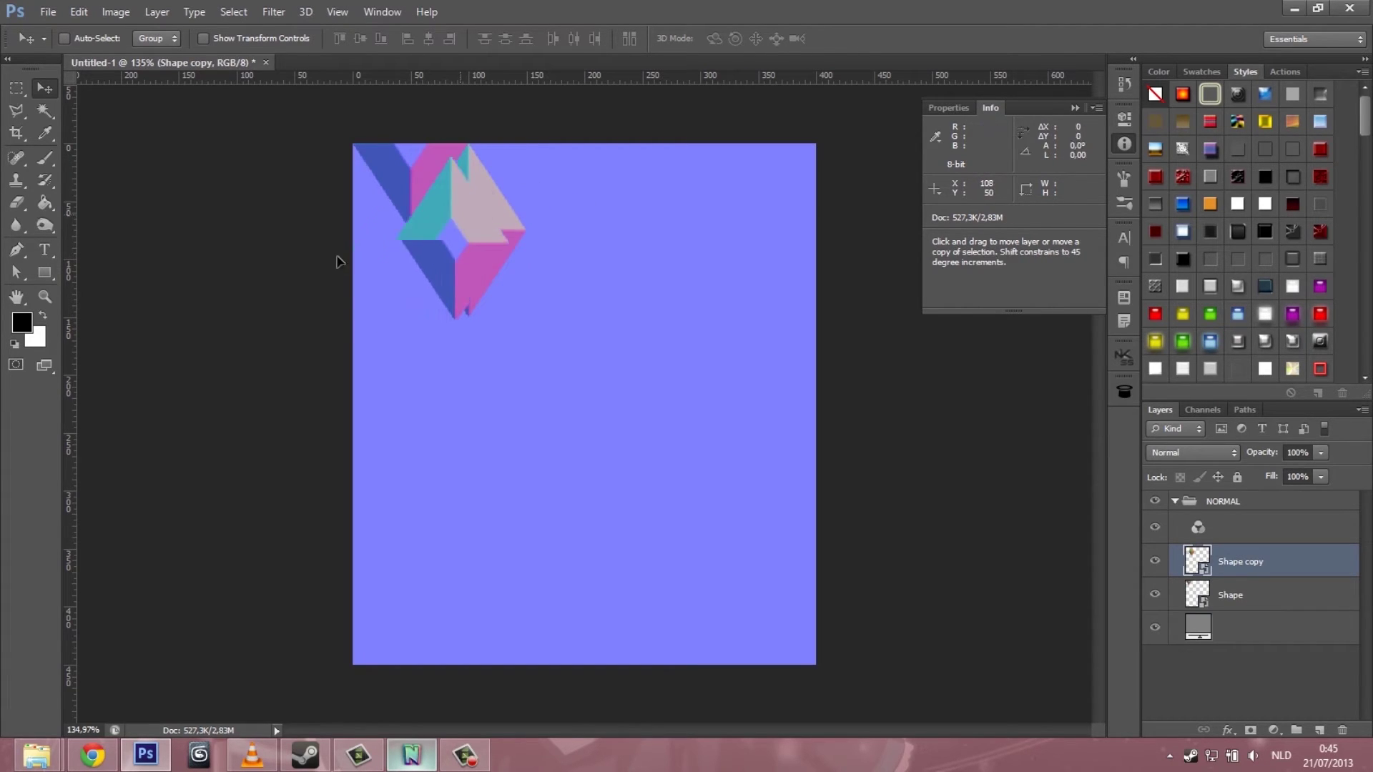
drag(340, 262, 361, 201)
key(alt+shift+[)
key(alt+shift+[)
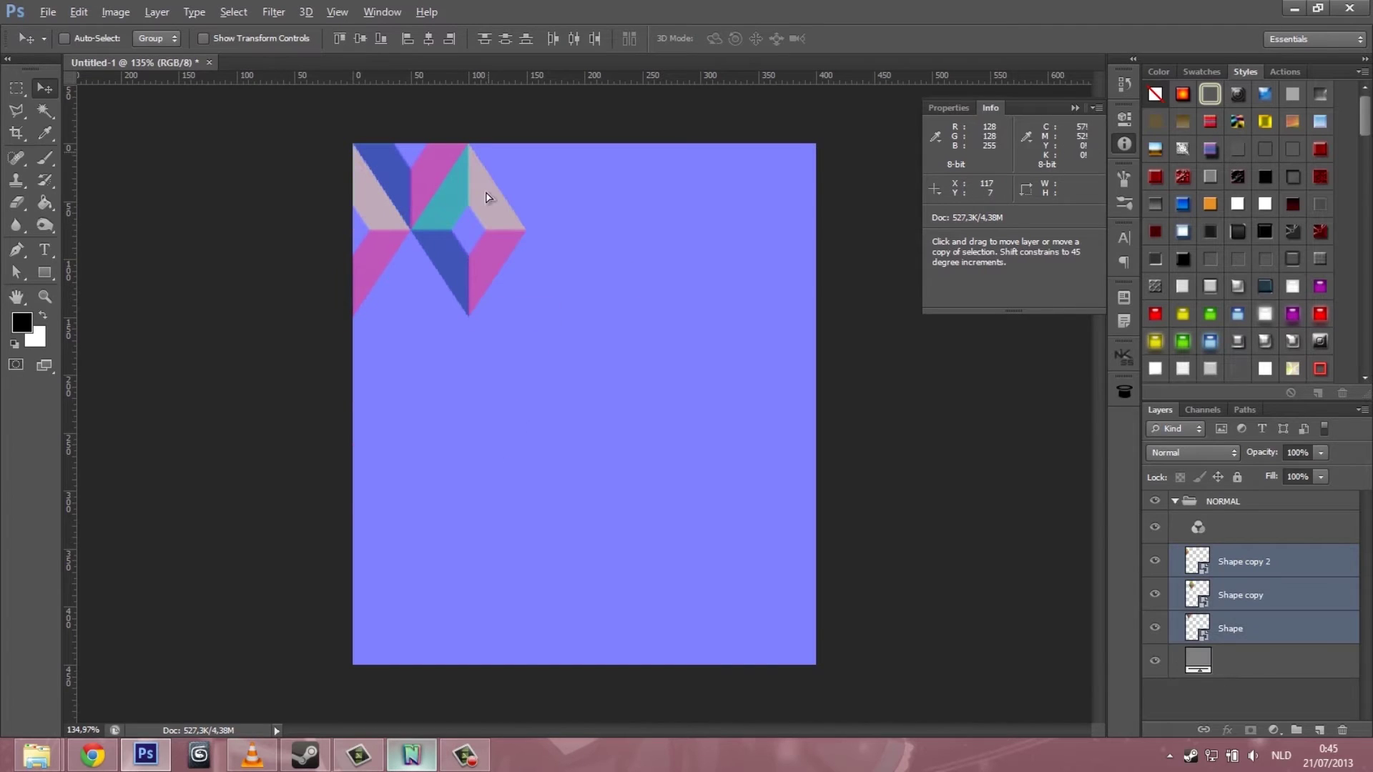
Step: Duplicate the diamond layers down and across the canvas until the interlocking pattern covers it completely
drag(489, 198, 489, 371)
drag(469, 212, 469, 386)
drag(469, 328, 469, 501)
scroll(1256, 689, down, 3)
shift+click(1237, 649)
drag(365, 284, 540, 202)
drag(541, 241, 714, 327)
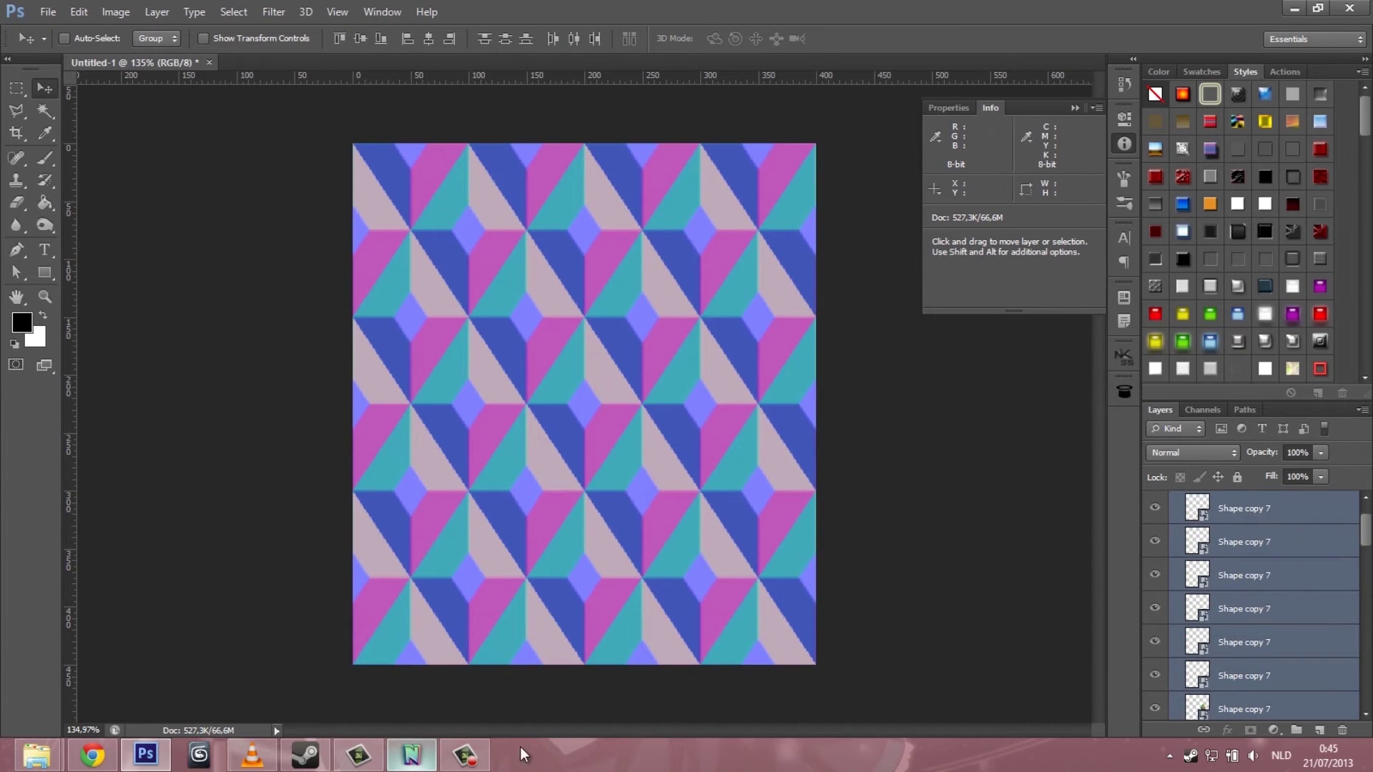
Step: Inspect the diamond pattern in the nDo 3D preview with tiling 4 and 1 under neutral grey lighting, and close the preview
click(409, 759)
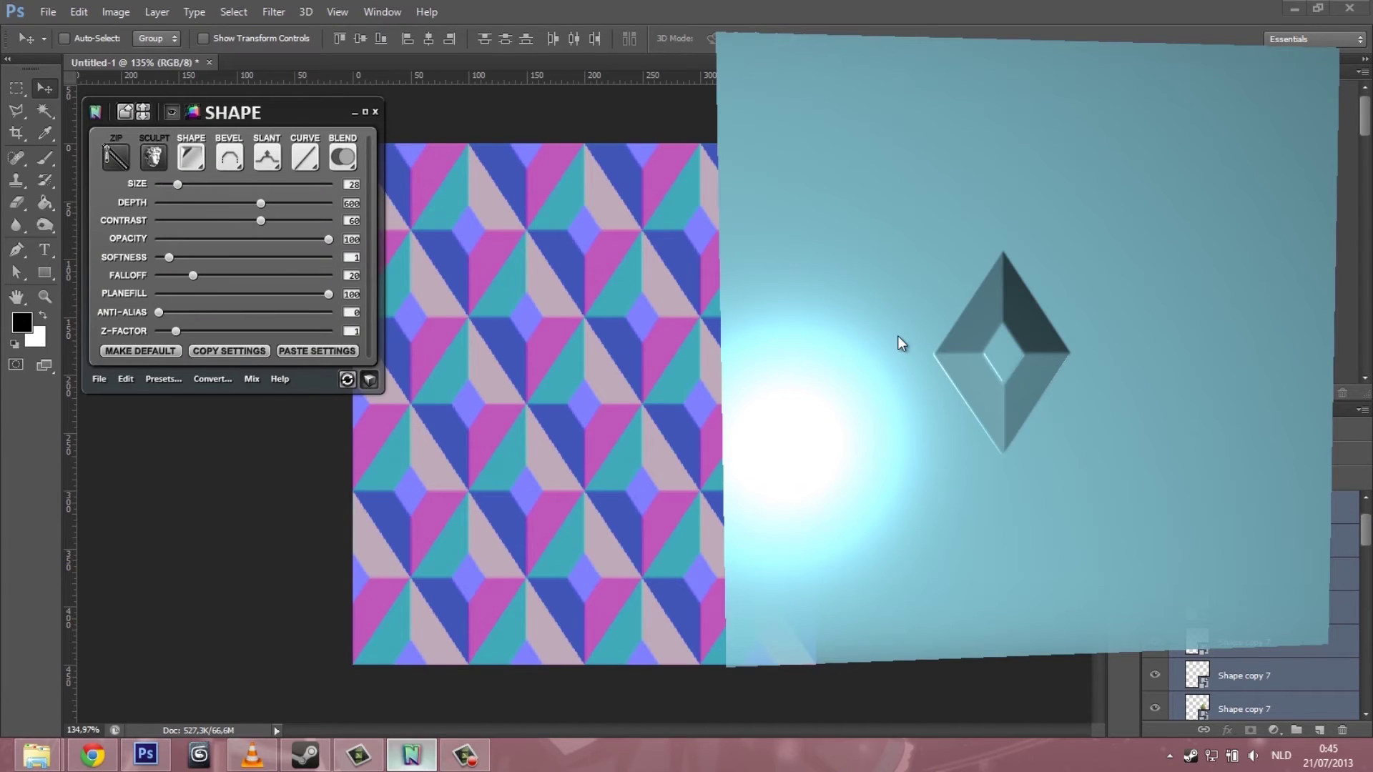
drag(899, 343, 734, 352)
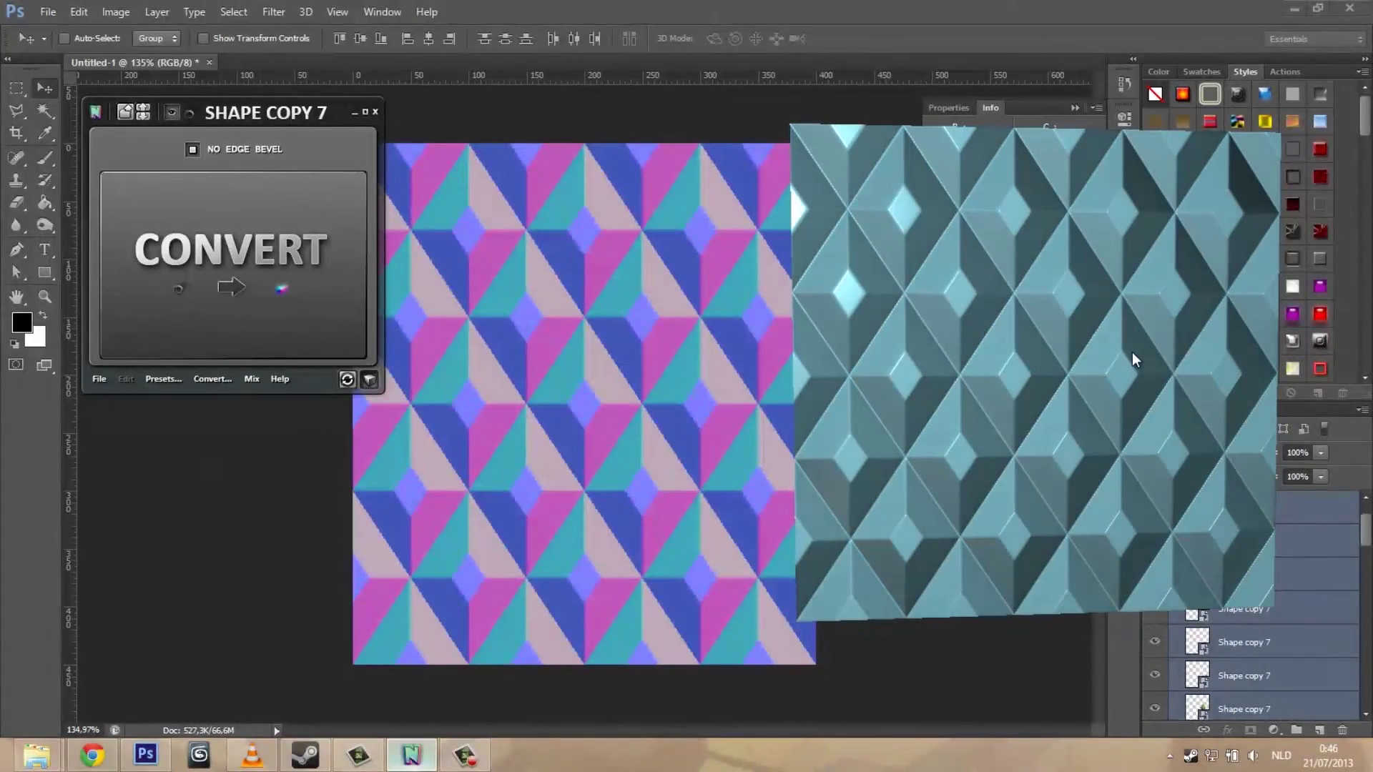
right_click(1132, 352)
drag(964, 680, 1135, 678)
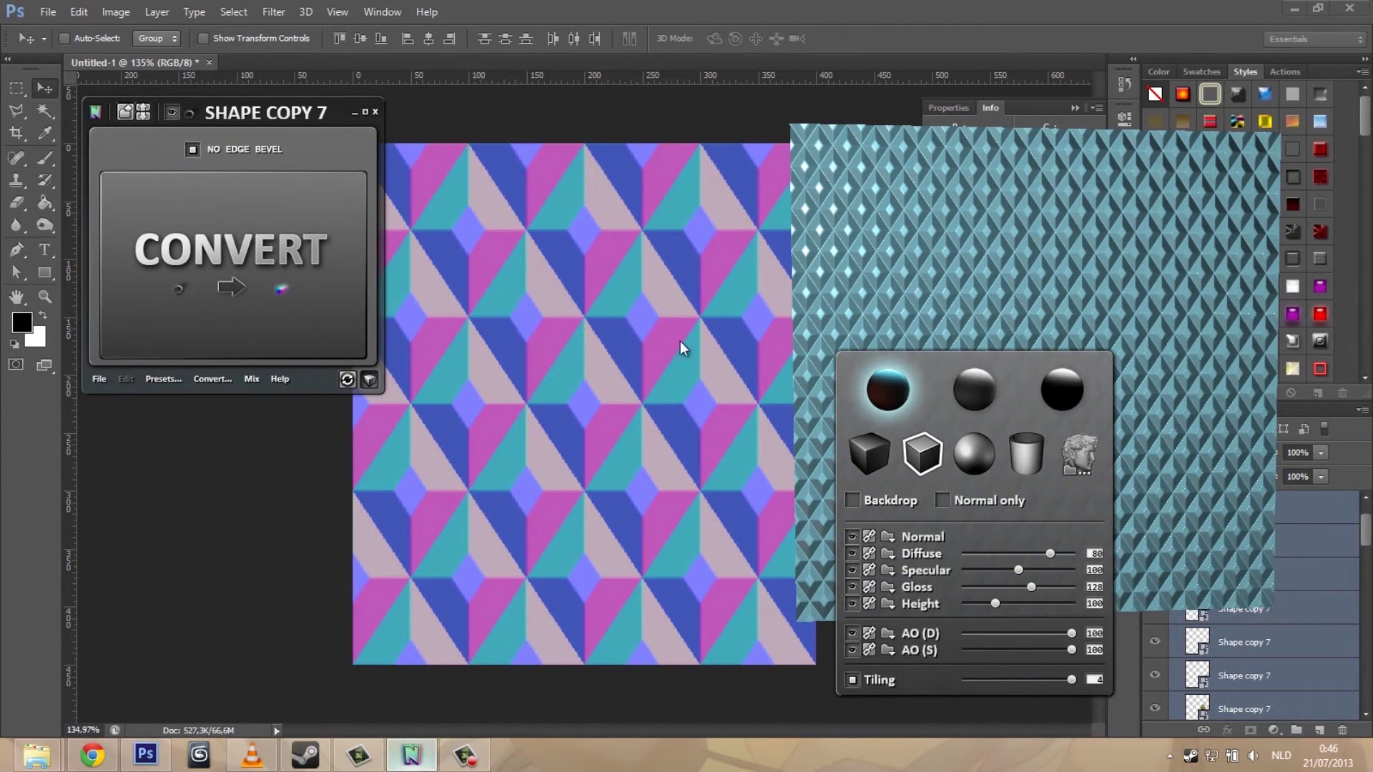
click(967, 386)
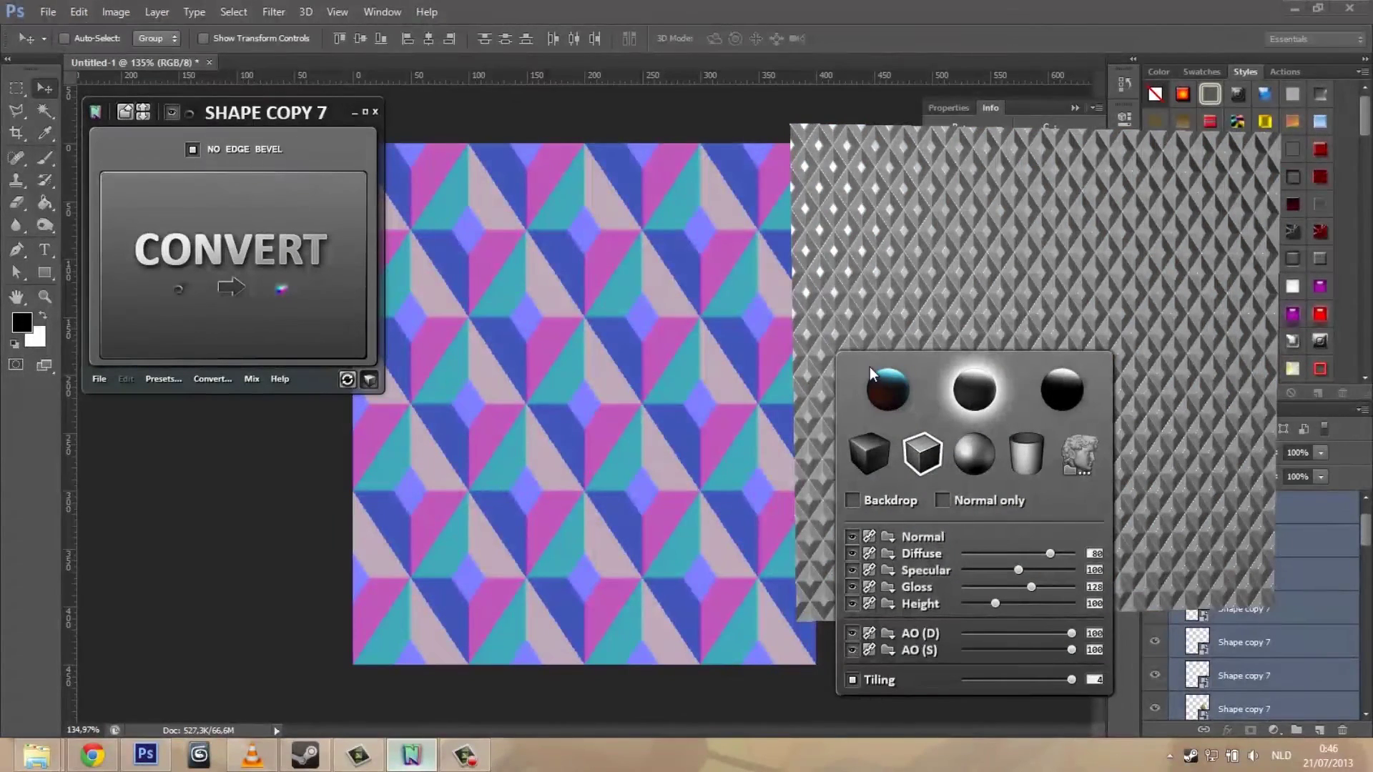
drag(1067, 680, 909, 698)
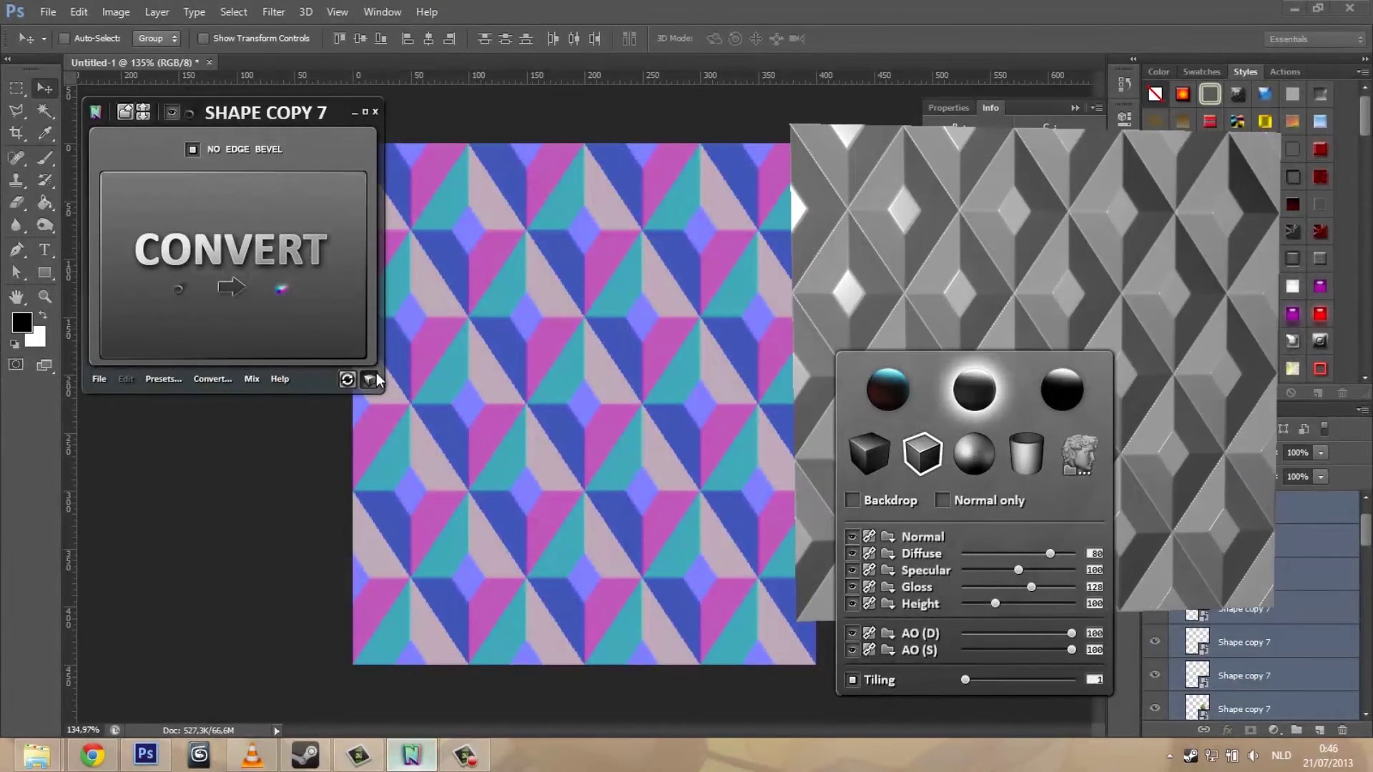
click(368, 380)
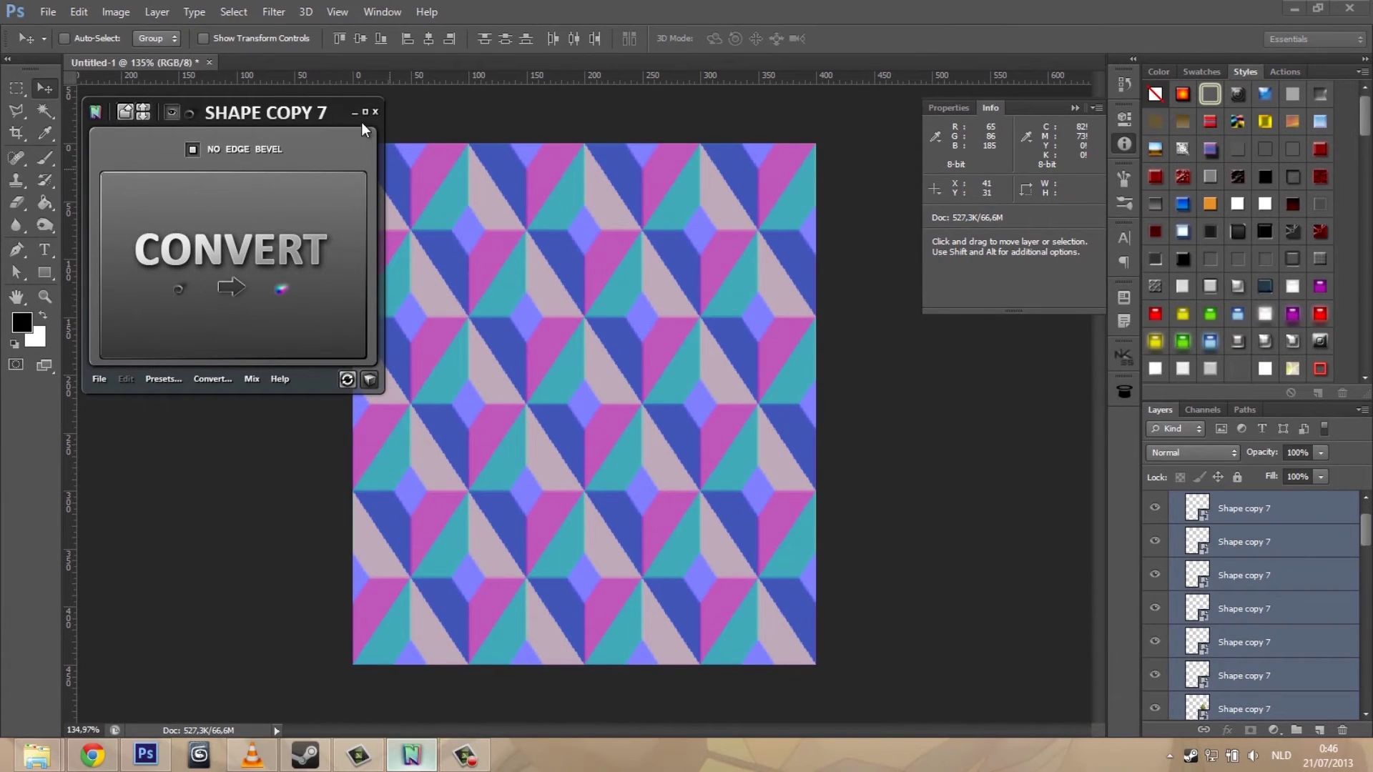
Step: Generate tileable 16-bit AO and cavity maps from the active document's NORMAL group with nDo
scroll(1312, 568, up, 2)
click(1174, 502)
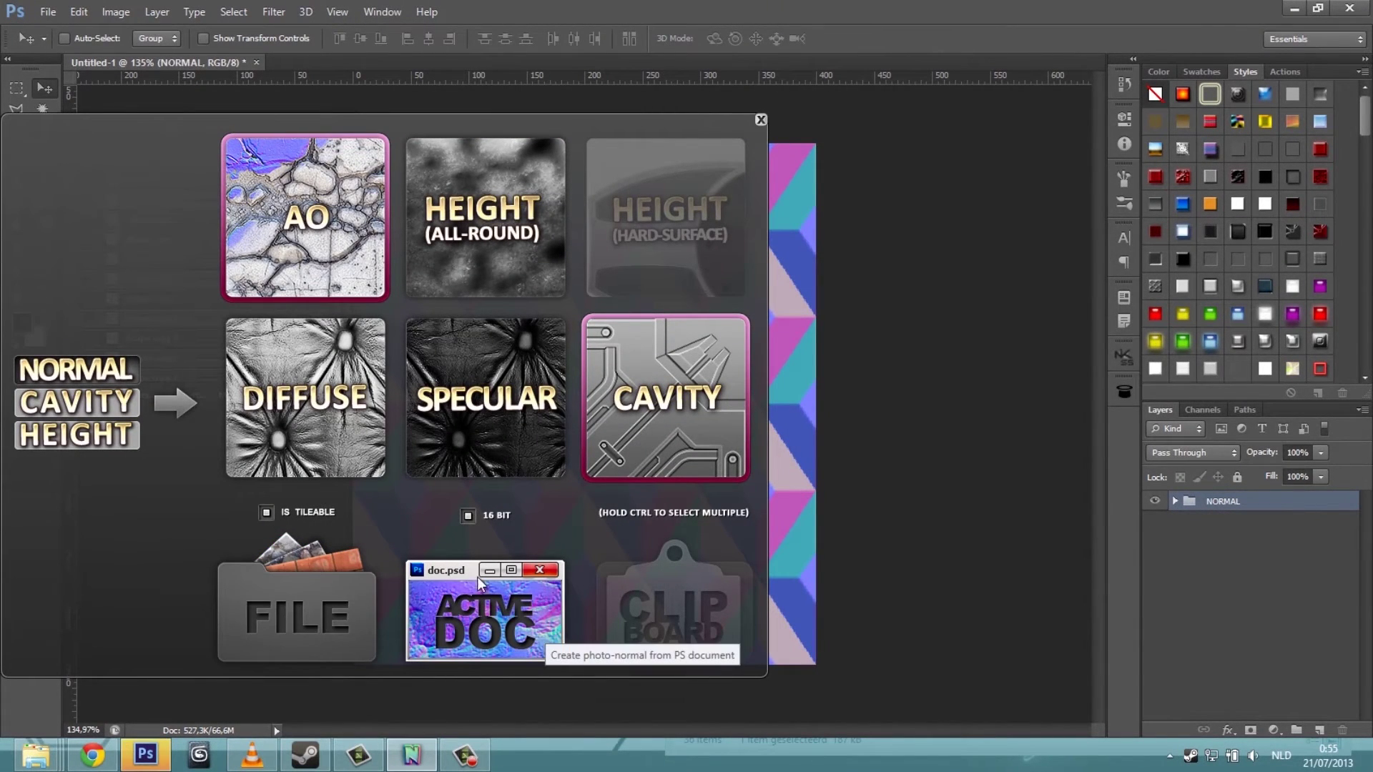
click(510, 611)
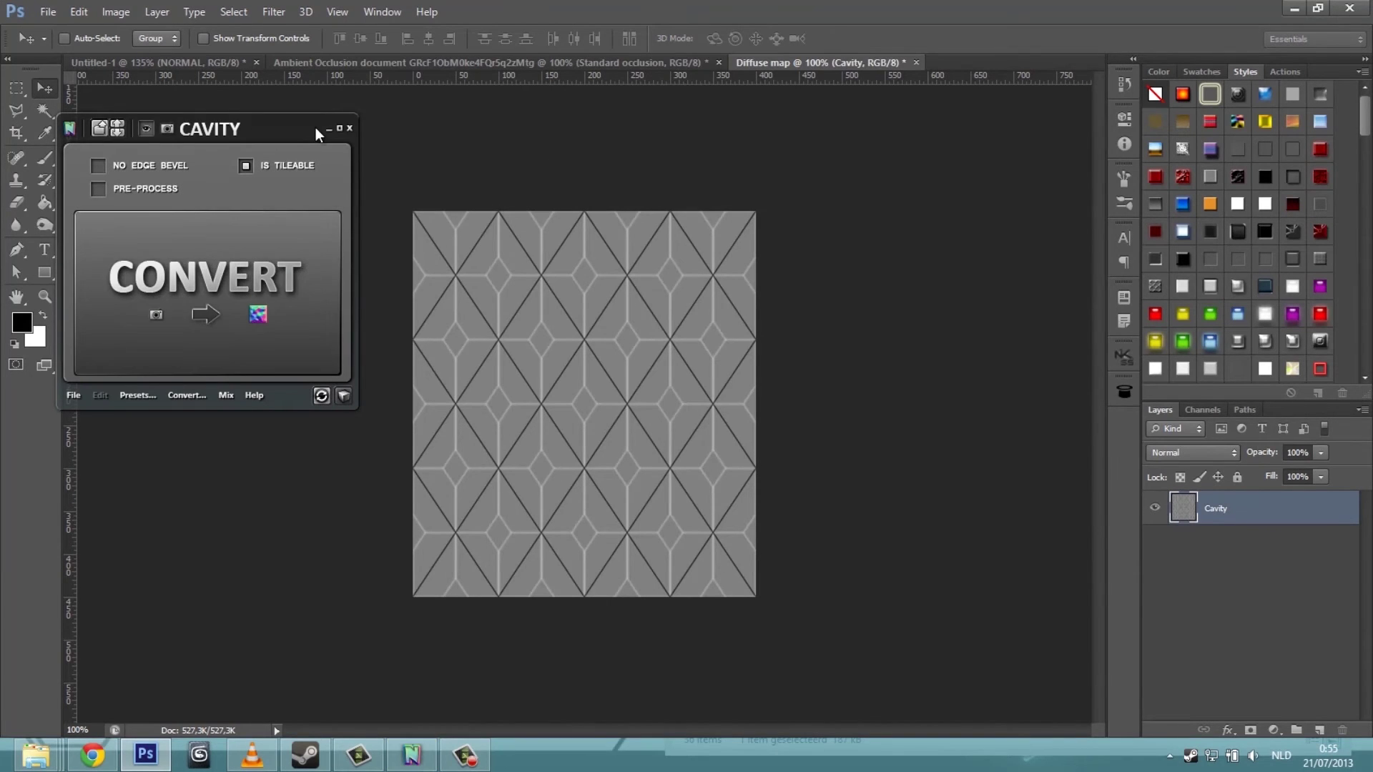
click(328, 129)
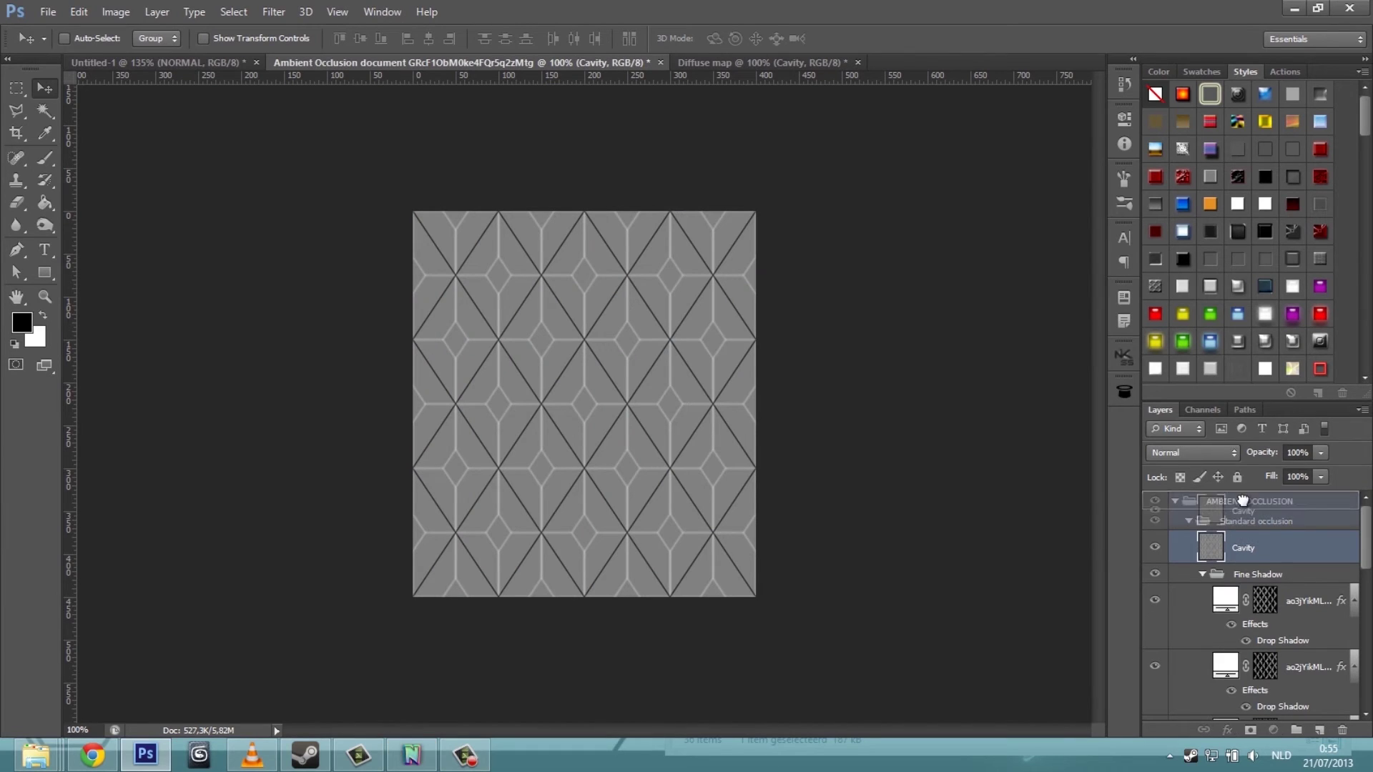
Step: Place the Cavity layer above the AMBIENT OCCLUSION group in the occlusion document and merge that group into one layer
right_click(1244, 537)
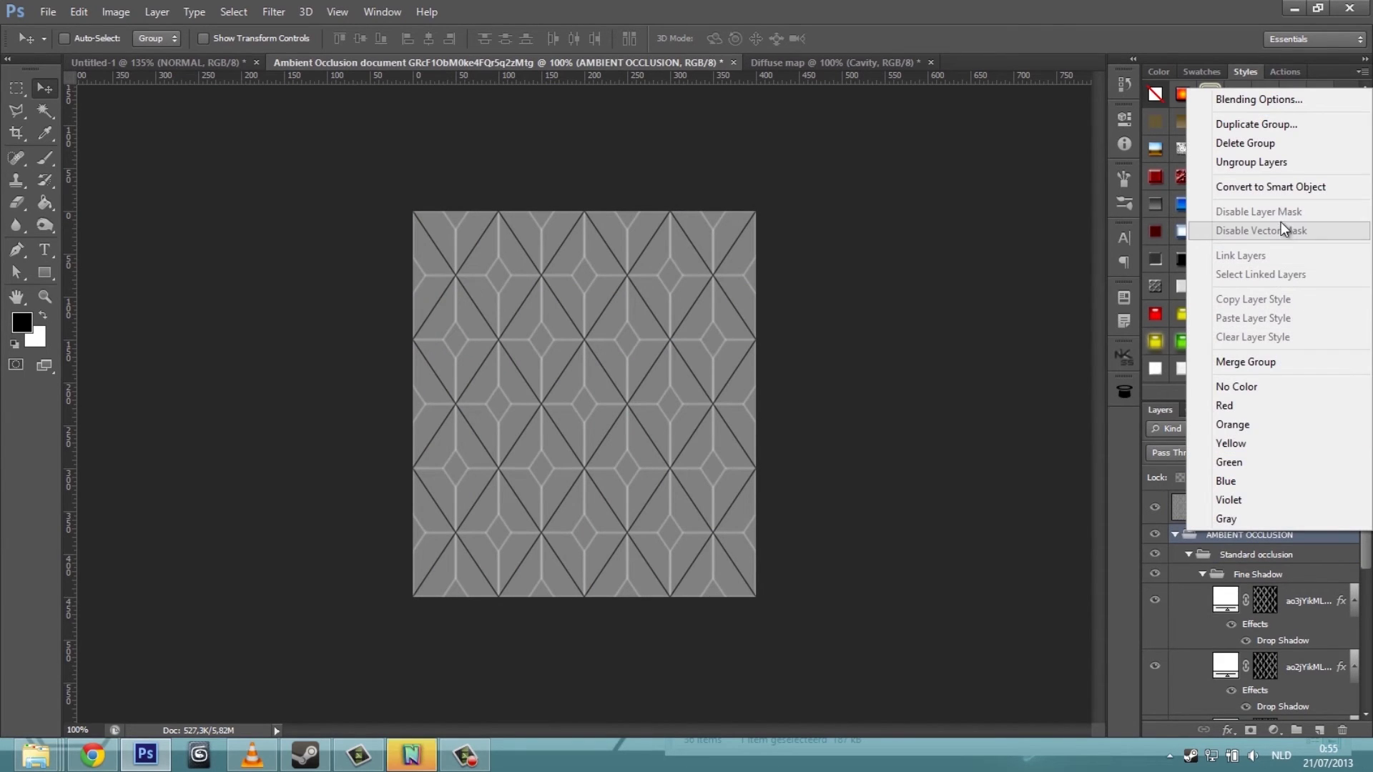
click(1246, 362)
click(21, 137)
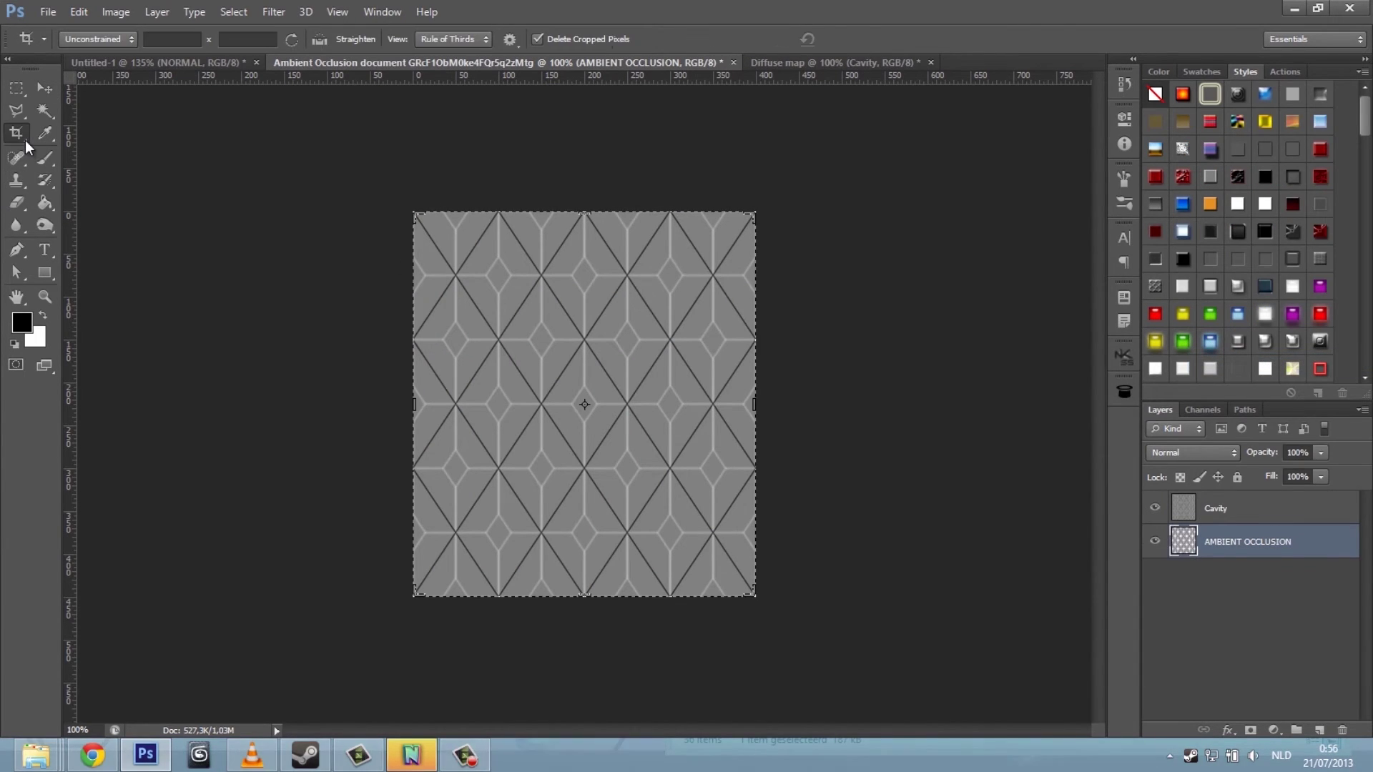
click(53, 96)
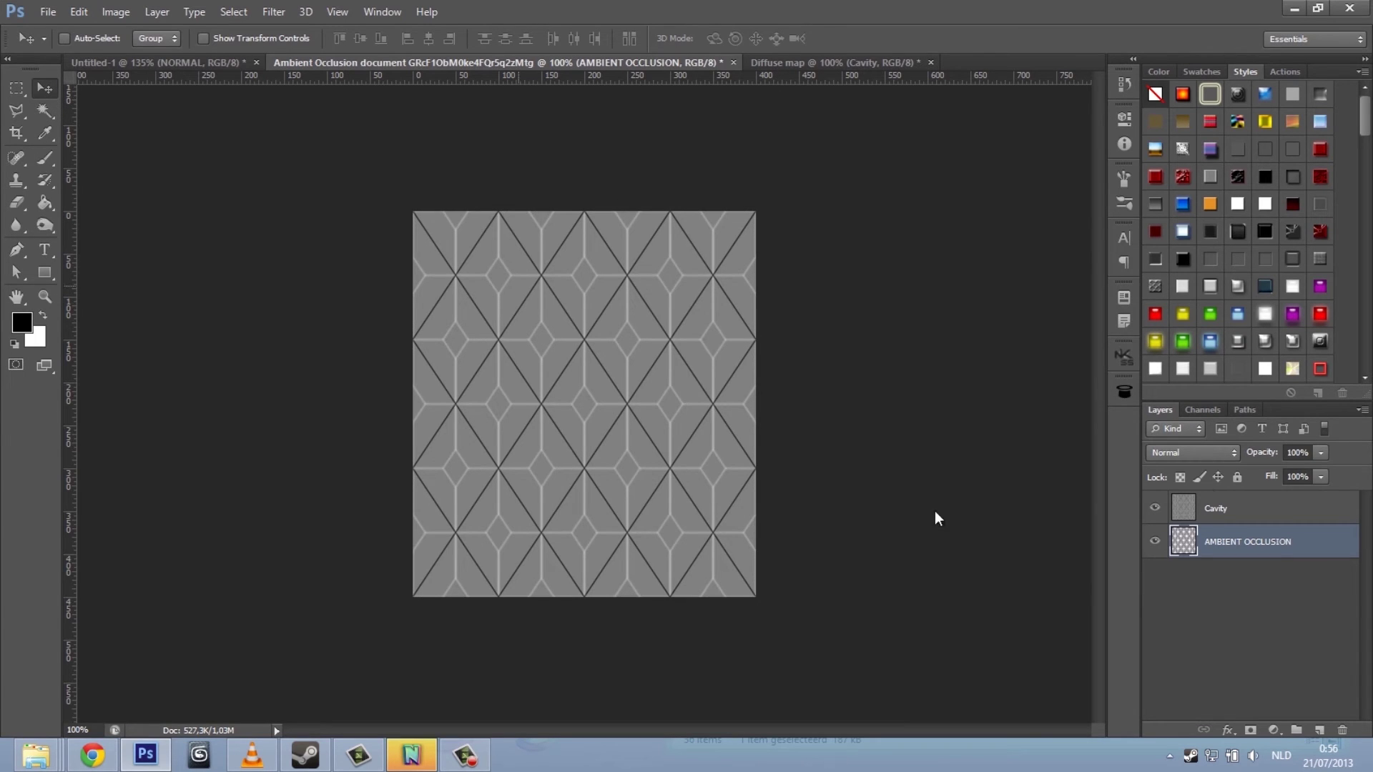
click(1155, 508)
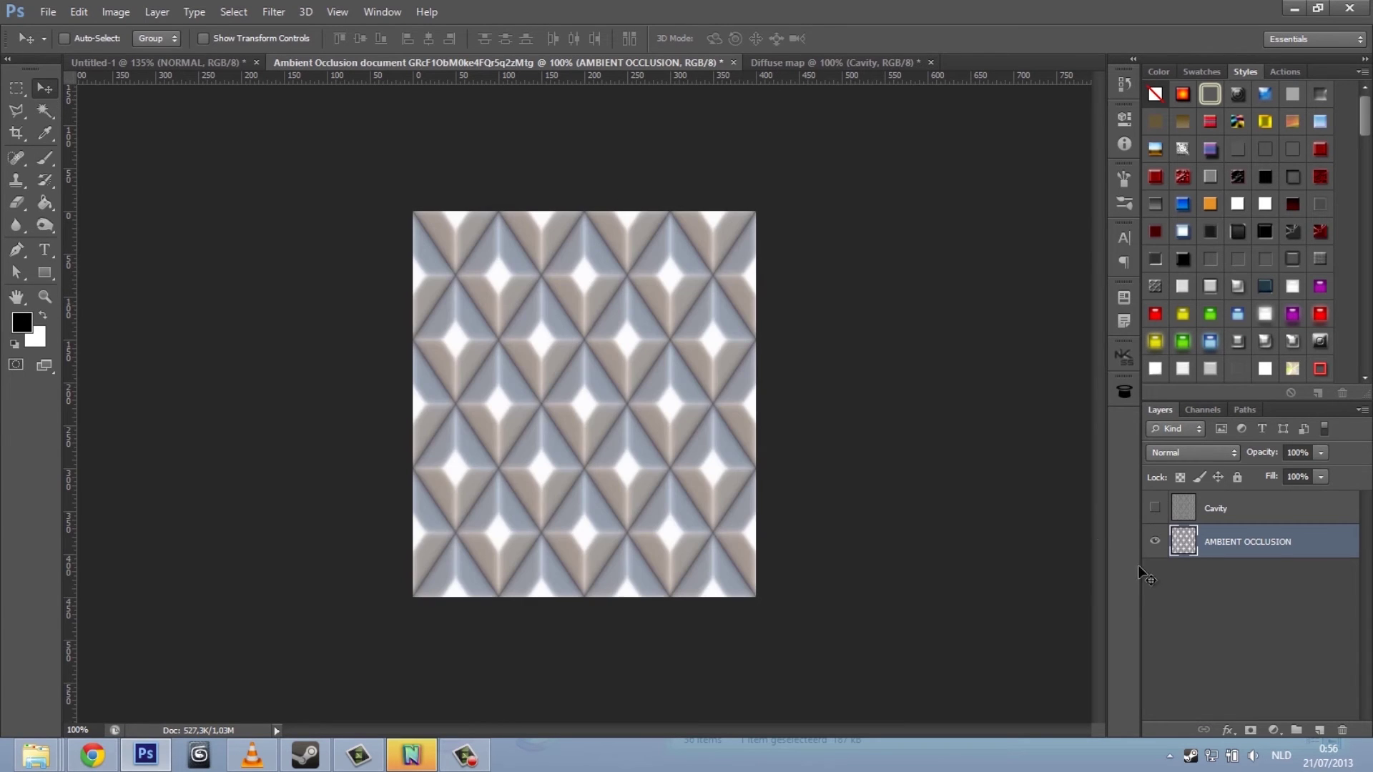
click(1155, 508)
Step: Open polymerbase2.png from the Plastic textures folder and bring the Cavity and AMBIENT OCCLUSION layers onto its centre
click(36, 755)
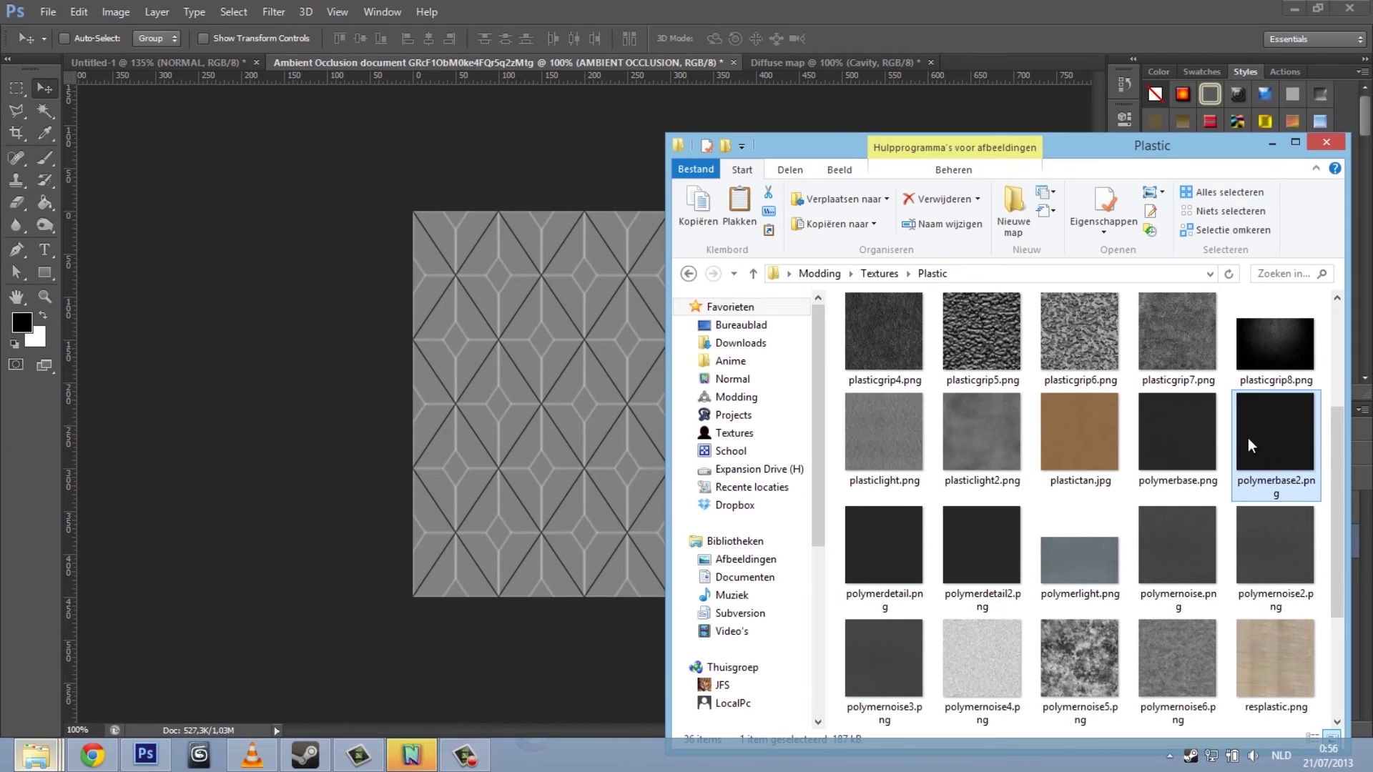
drag(1019, 54, 1015, 63)
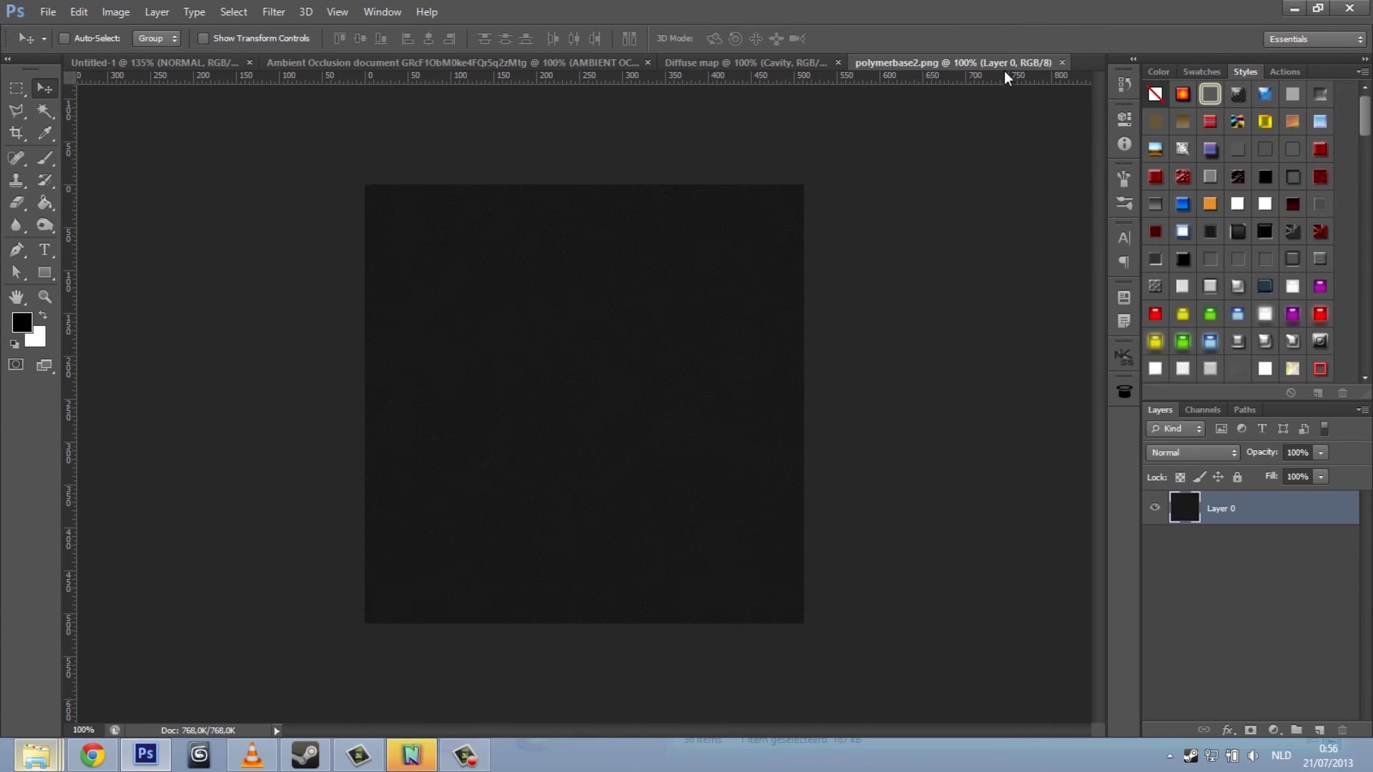
drag(565, 77, 891, 196)
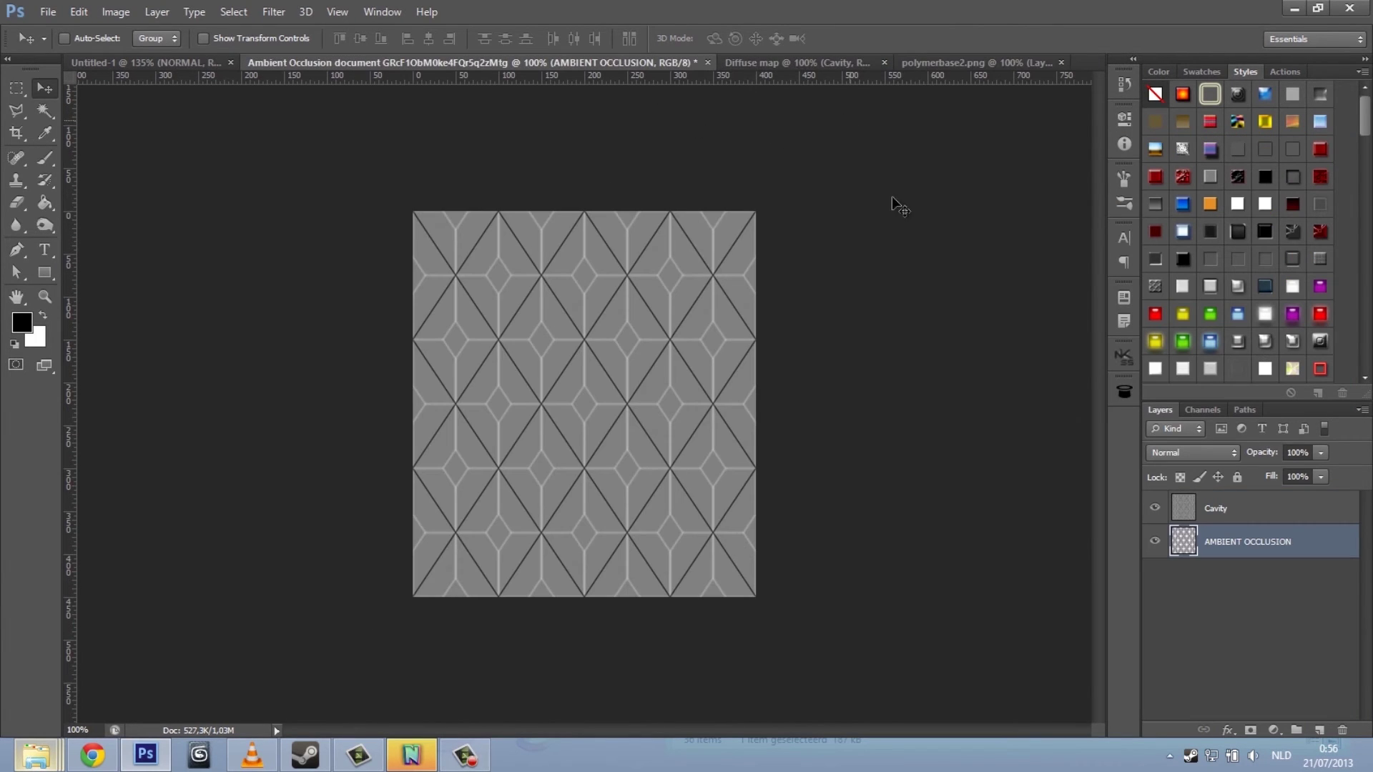
shift+click(1205, 507)
drag(625, 398, 655, 366)
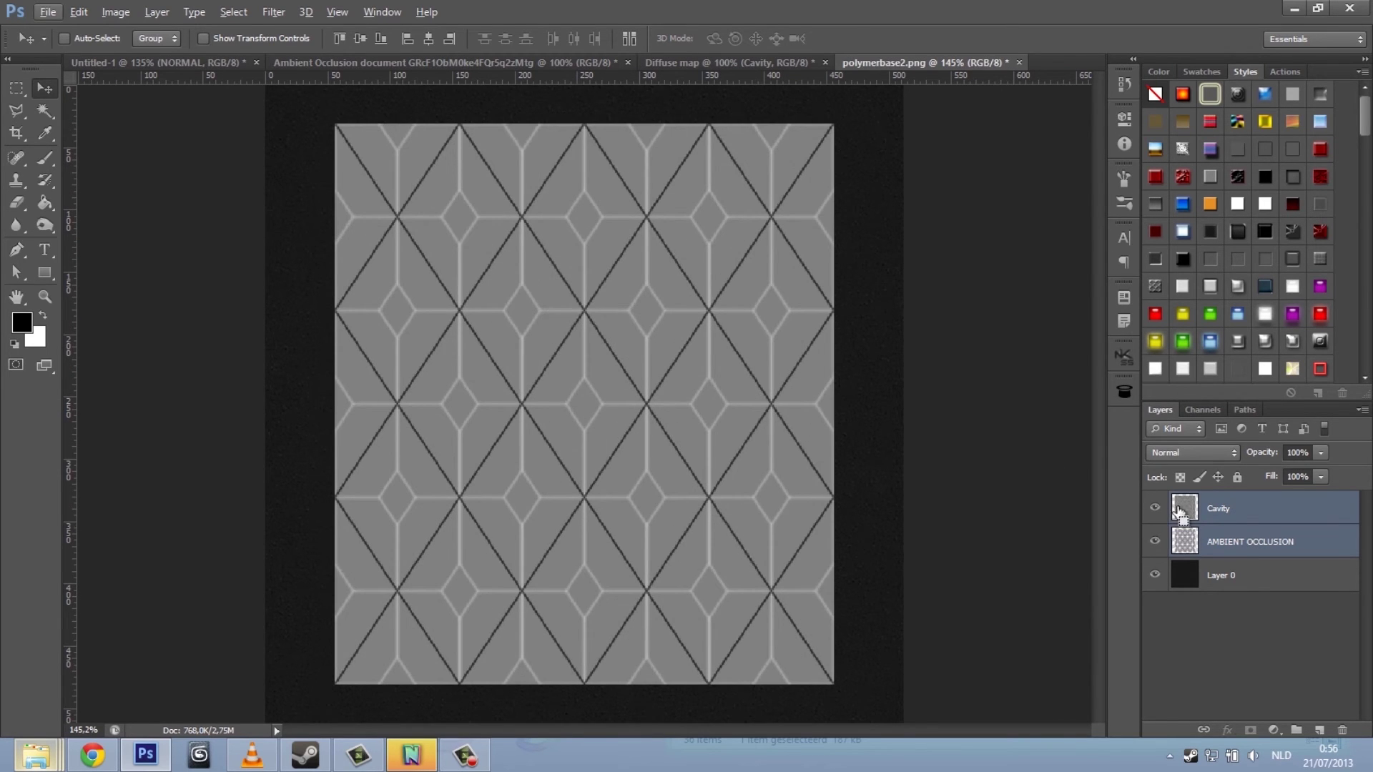
Step: Add a pattern-sized black layer beneath AMBIENT OCCLUSION and, with Cavity hidden, set AMBIENT OCCLUSION to Multiply
key(v)
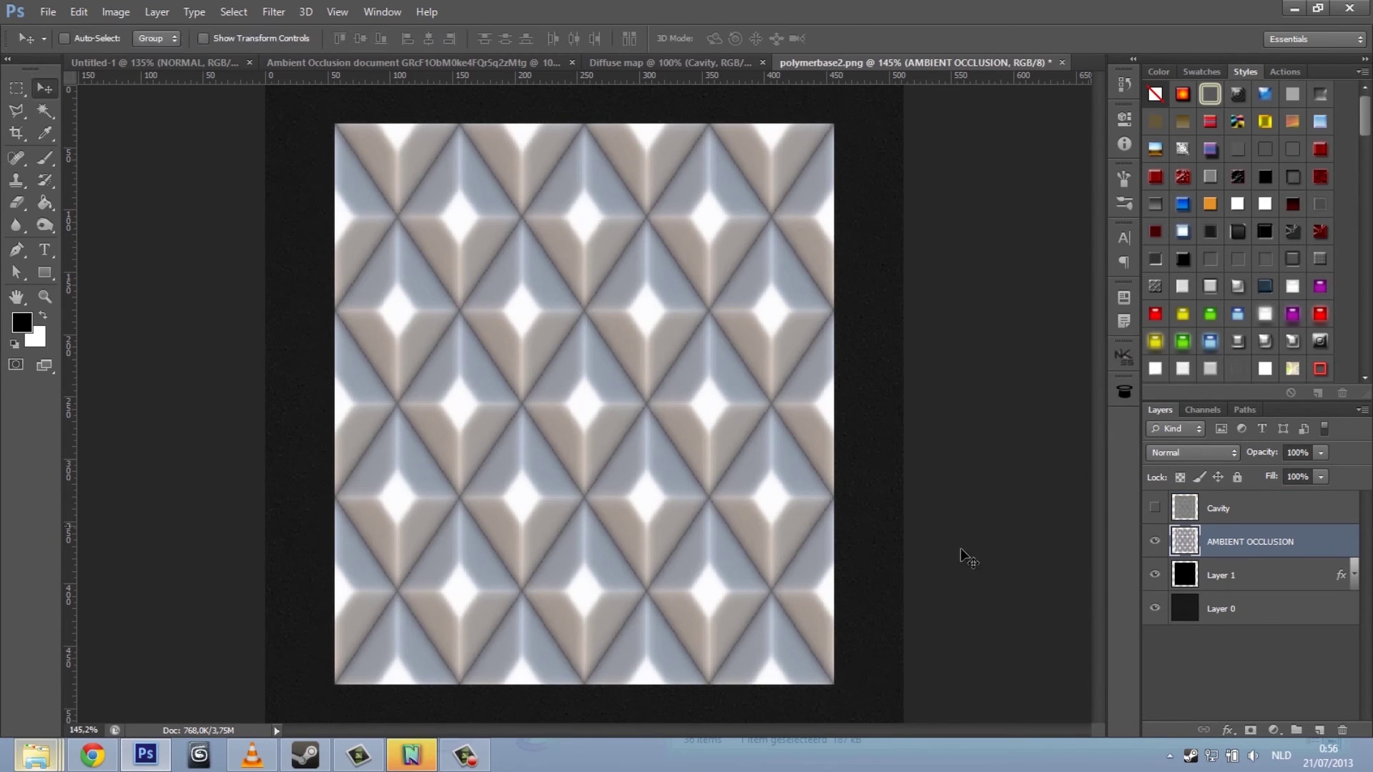
click(1183, 453)
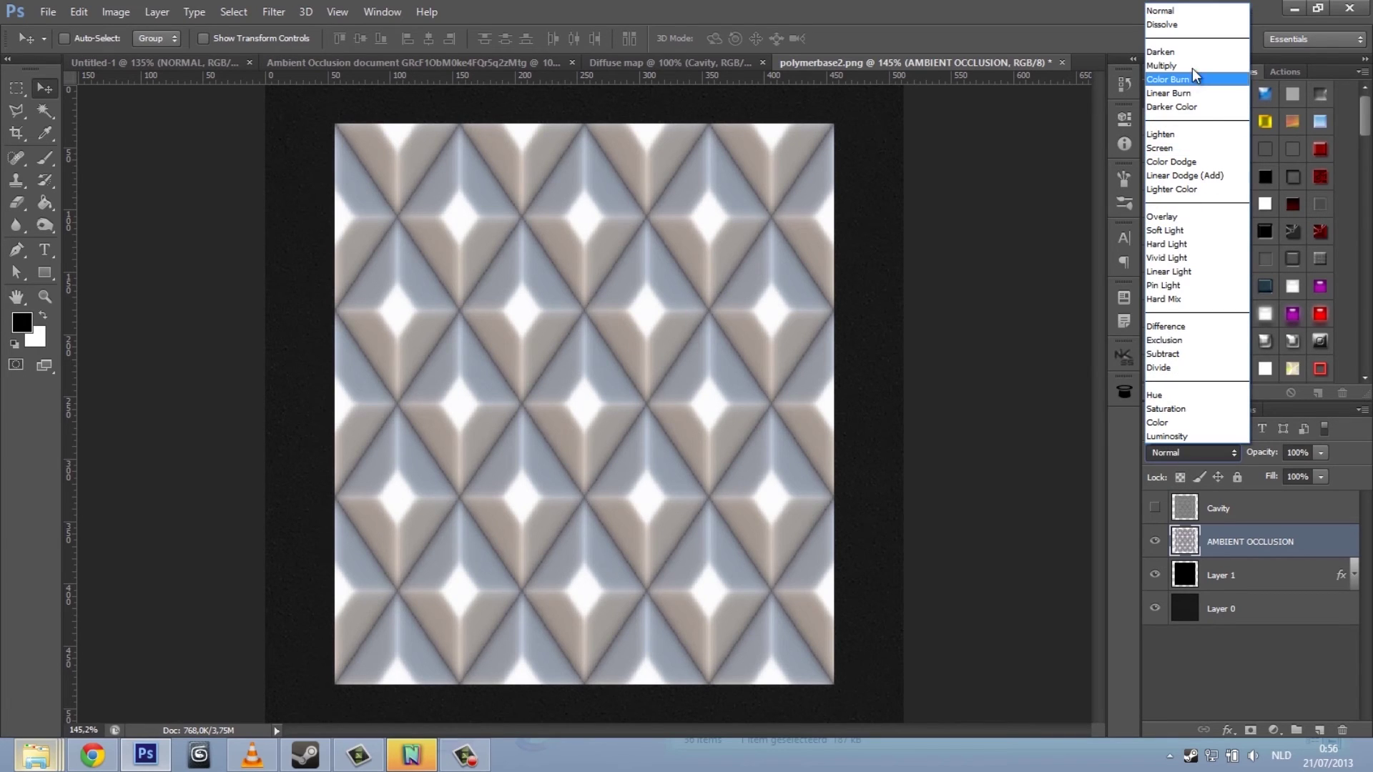
click(1191, 64)
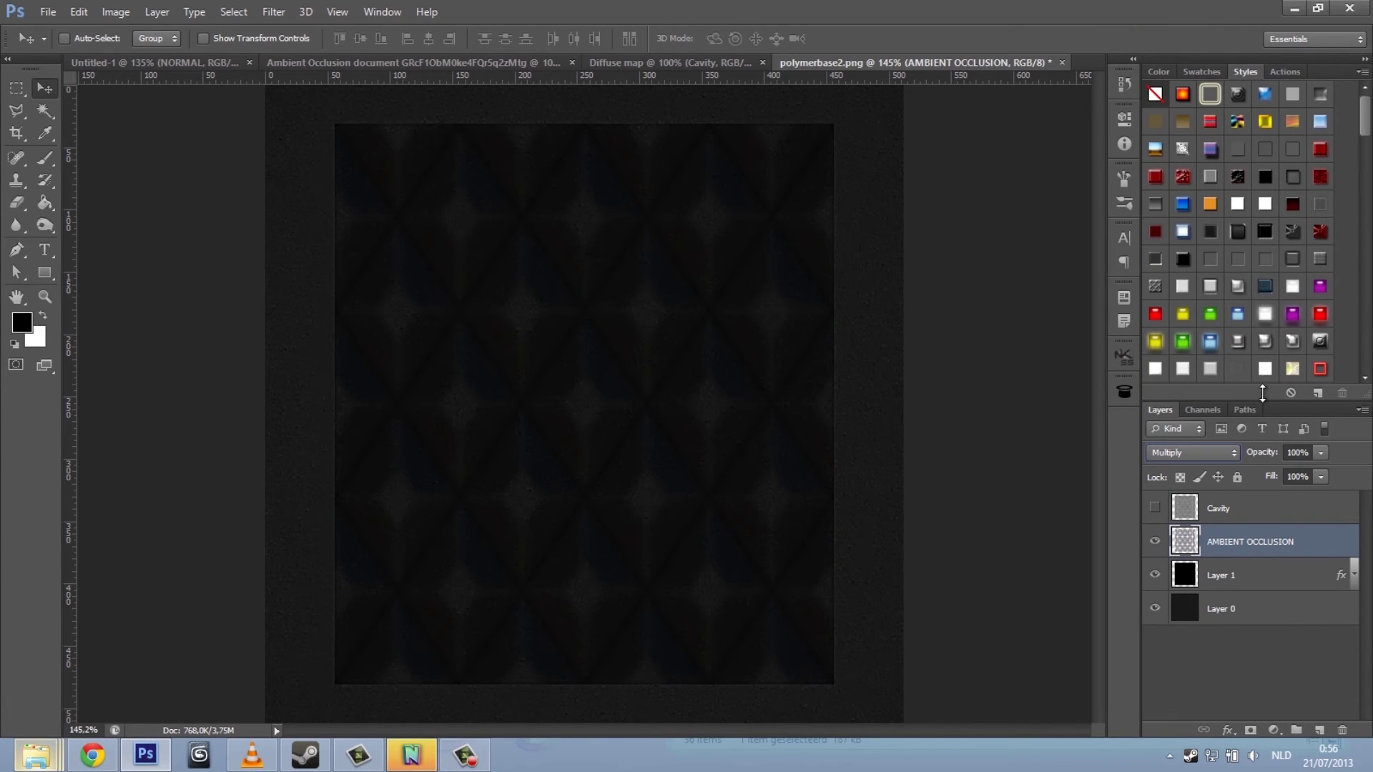
Step: Set the AMBIENT OCCLUSION layer's opacity to 40% and fill to 80%, and show the Cavity layer again
click(1306, 452)
text(60)
text(40)
drag(1301, 454, 1277, 486)
text(80)
key(Return)
click(1153, 542)
click(1154, 508)
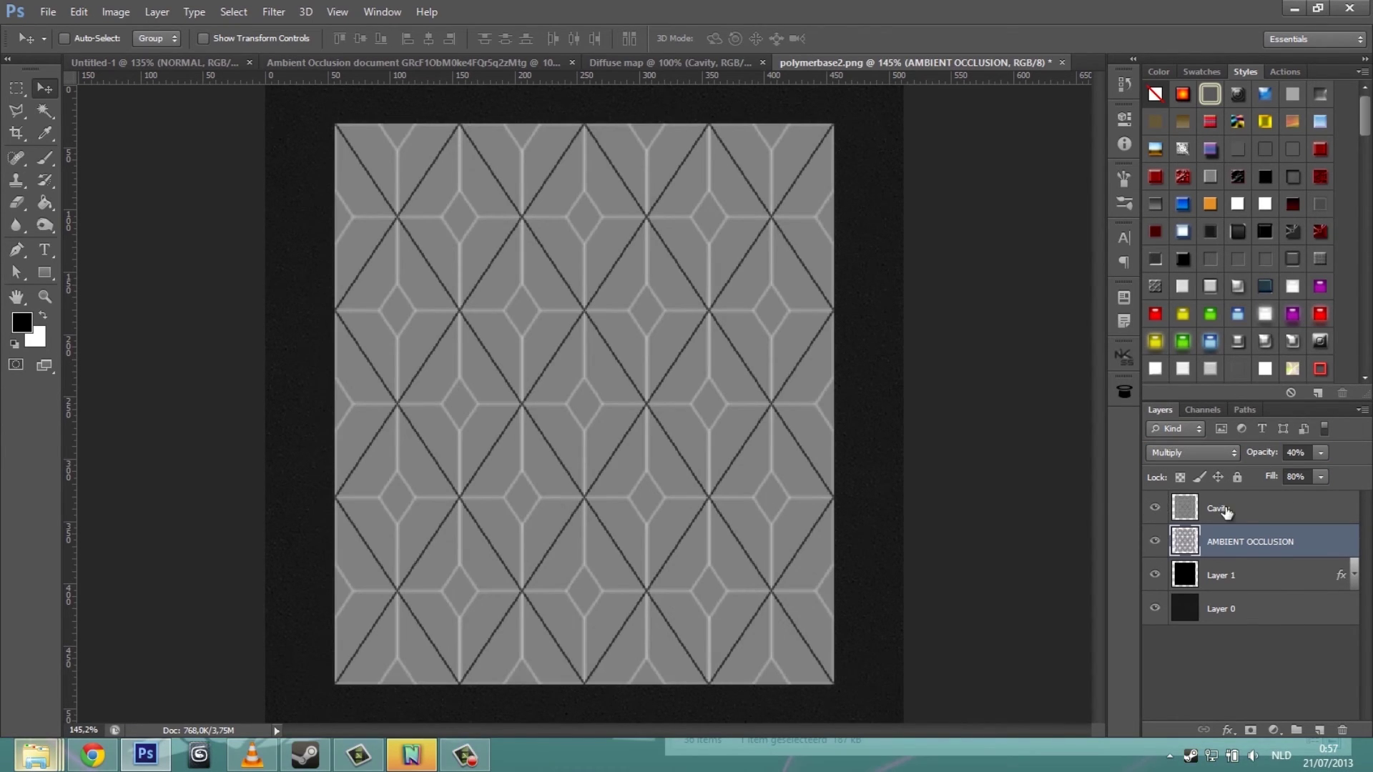
Step: Apply the Blur filter to the Cavity layer and set its blend mode to Soft Light
click(1216, 511)
click(273, 12)
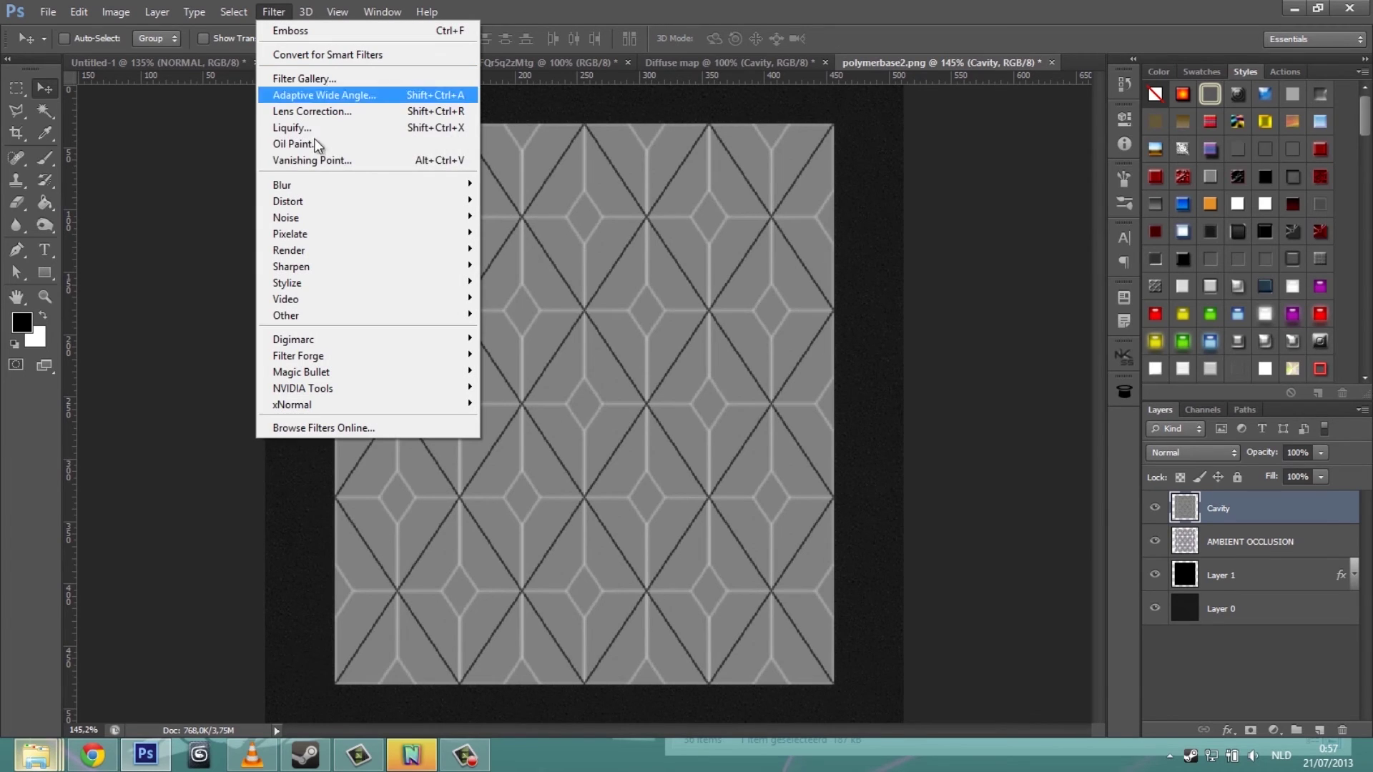
mouse_move(311, 186)
click(533, 256)
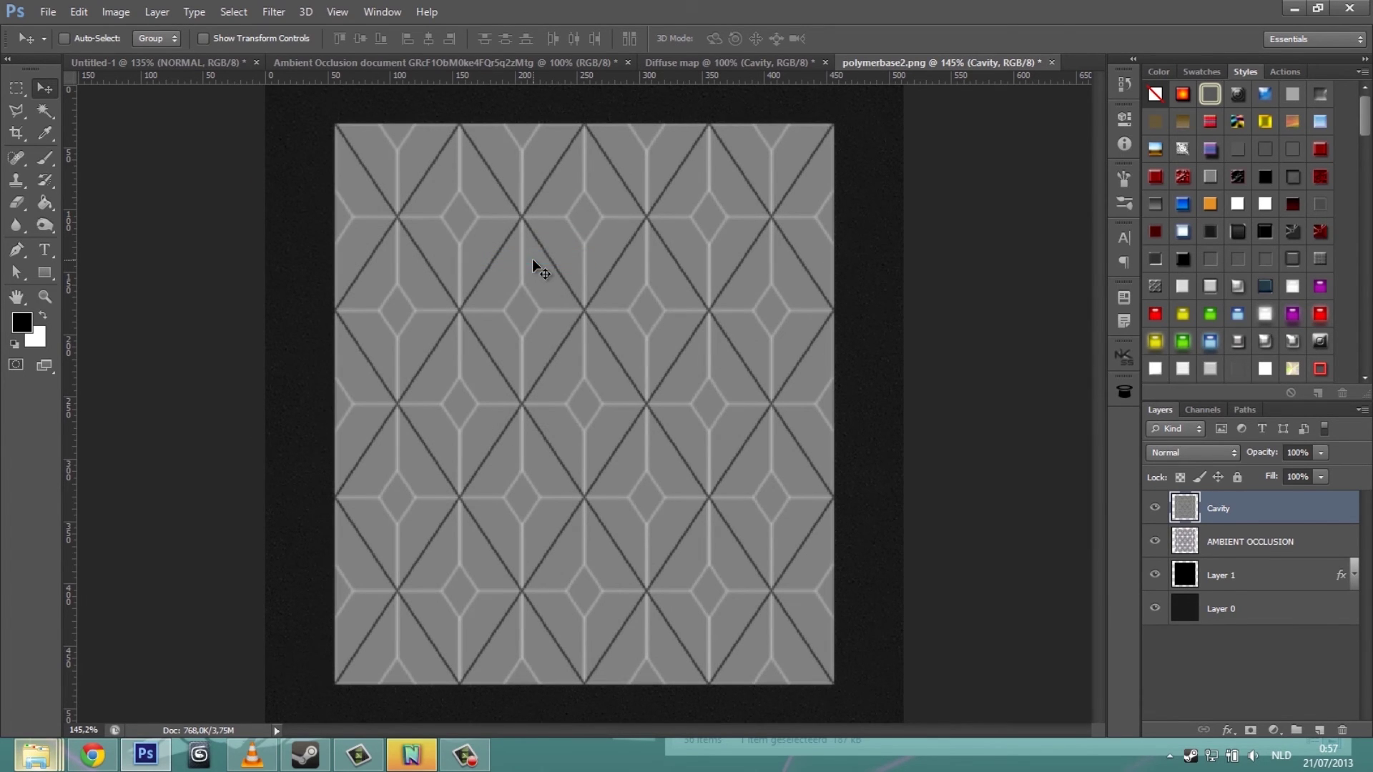
click(1203, 458)
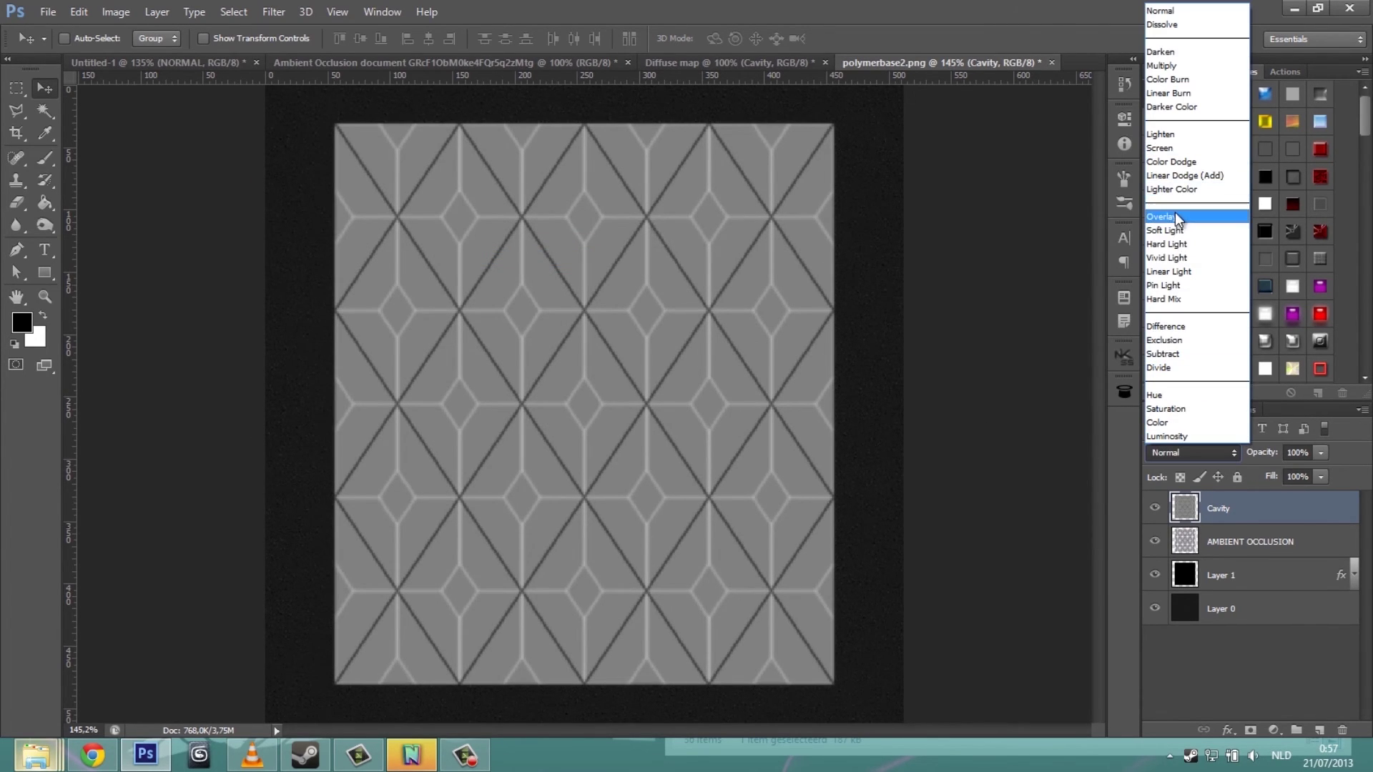
click(1176, 220)
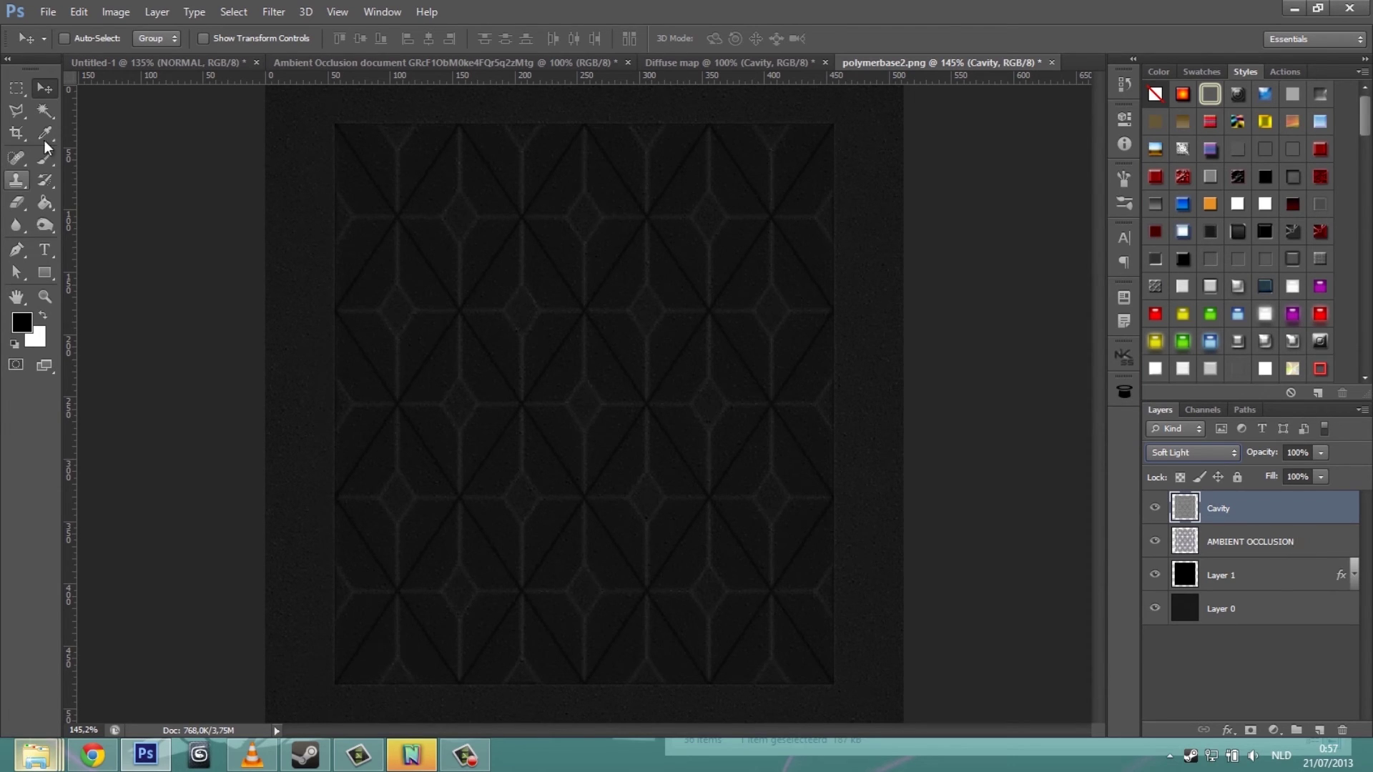
Step: Group the Cavity and AMBIENT OCCLUSION layers and scale the group to 40% in width and height
shift+click(1290, 551)
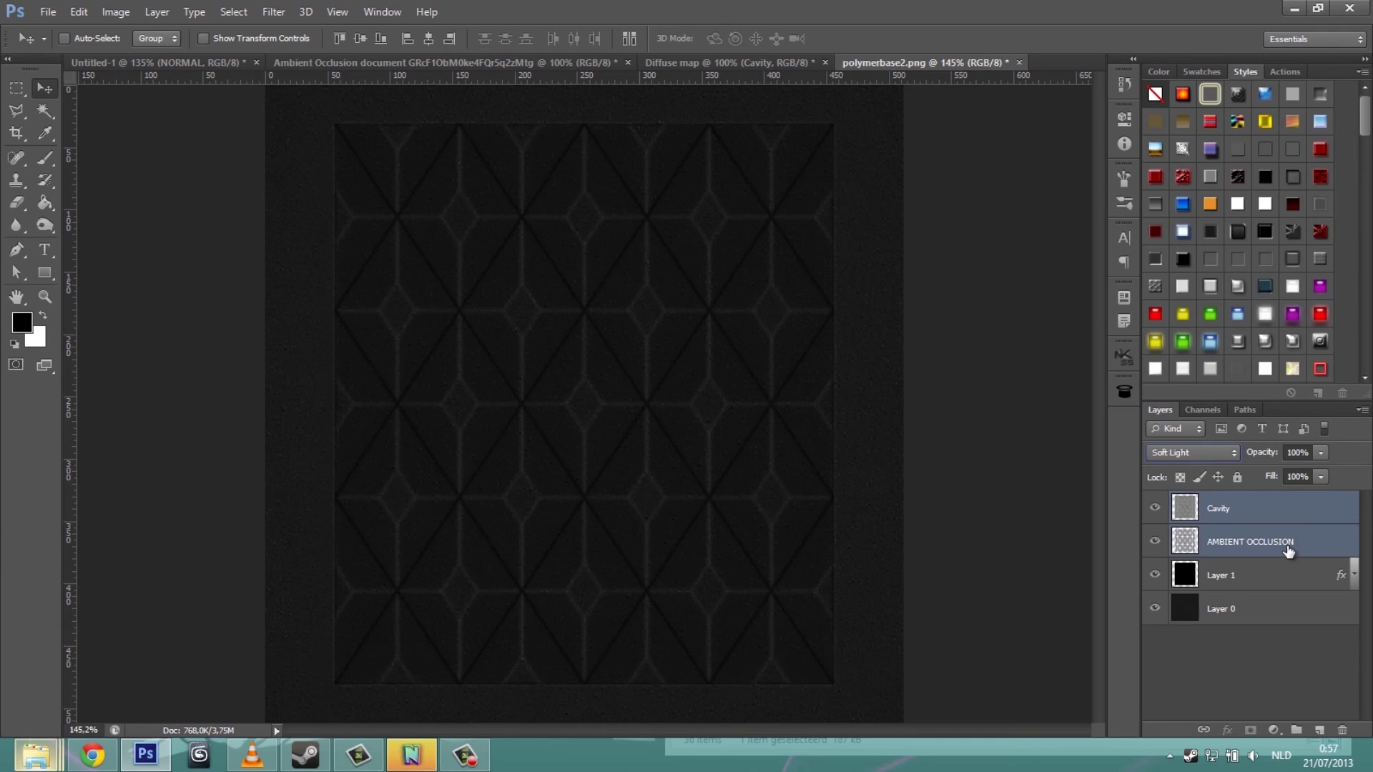
key(ctrl+g)
key(ctrl+t)
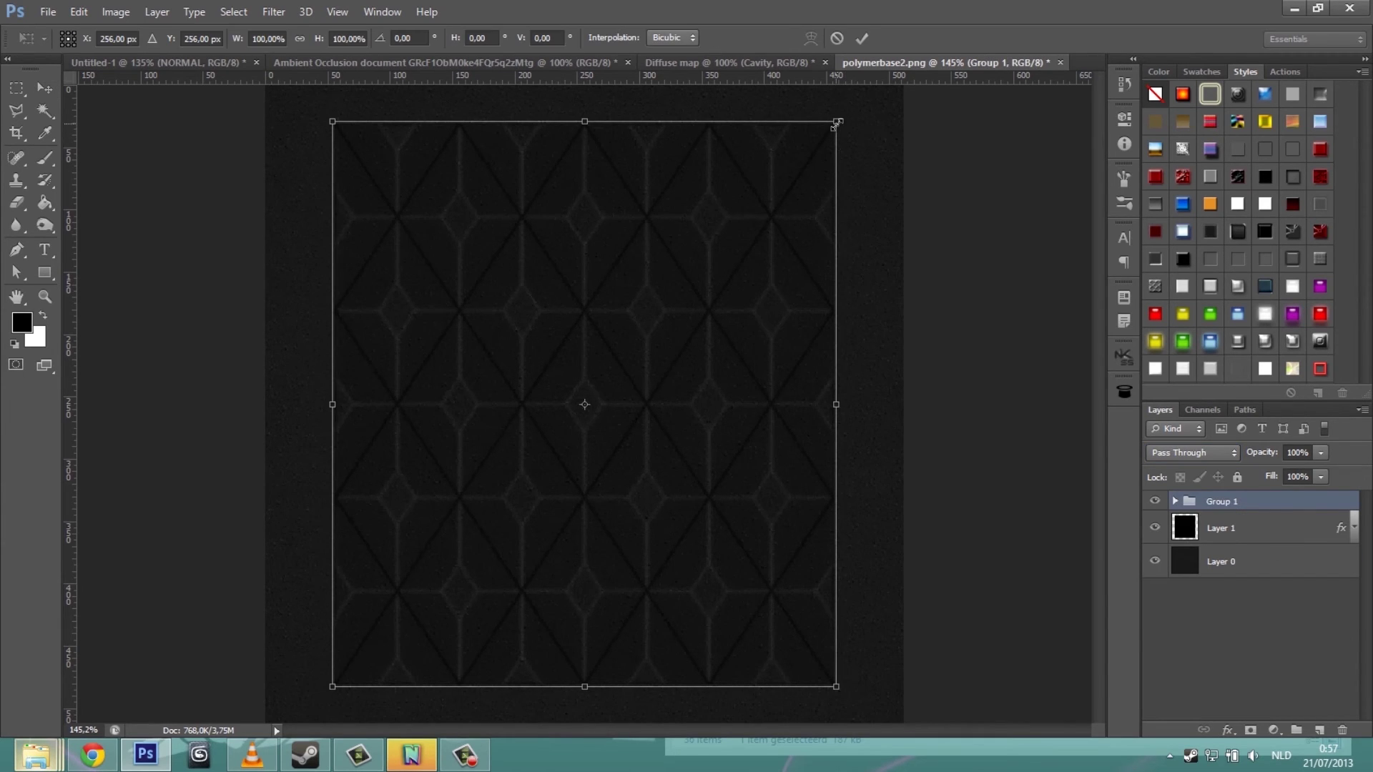
click(303, 40)
drag(263, 38, 239, 44)
text(50)
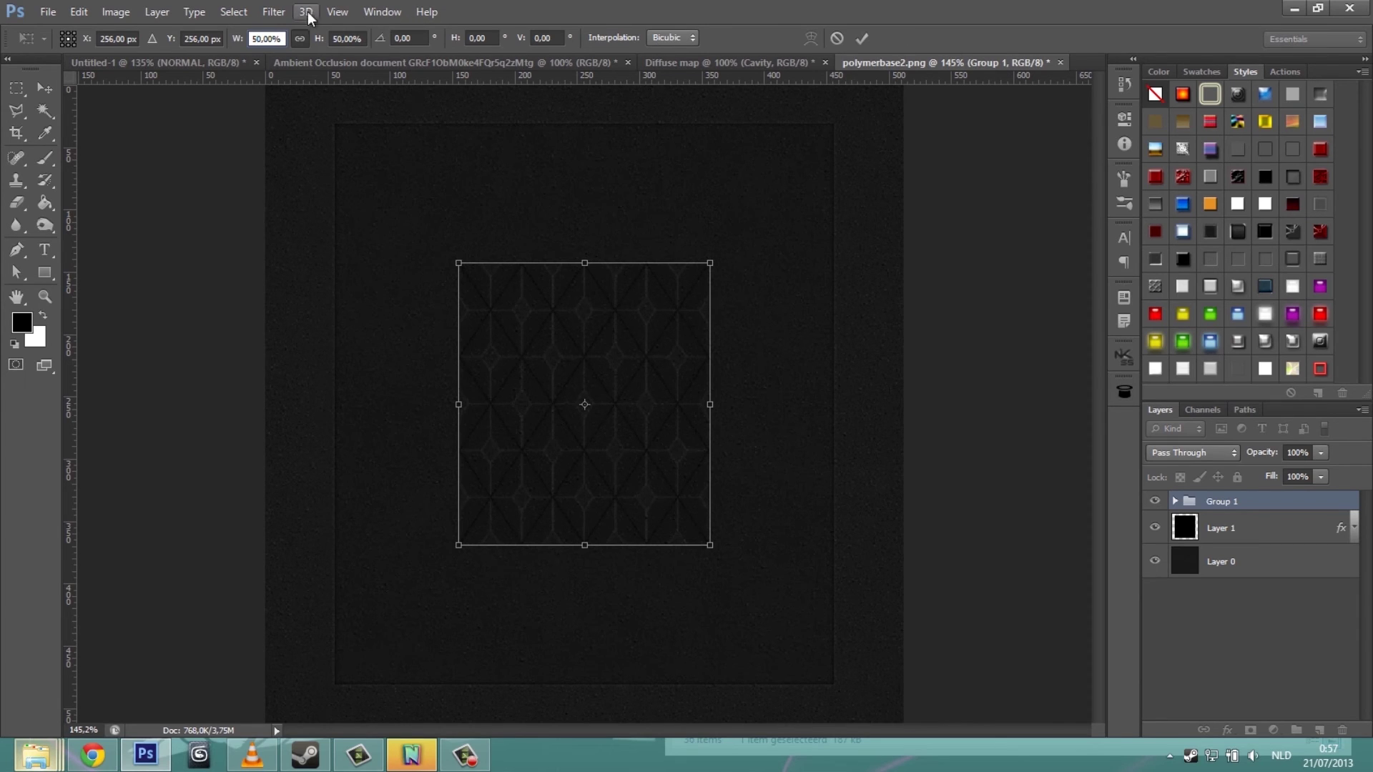
text(20)
key(Return)
text(4)
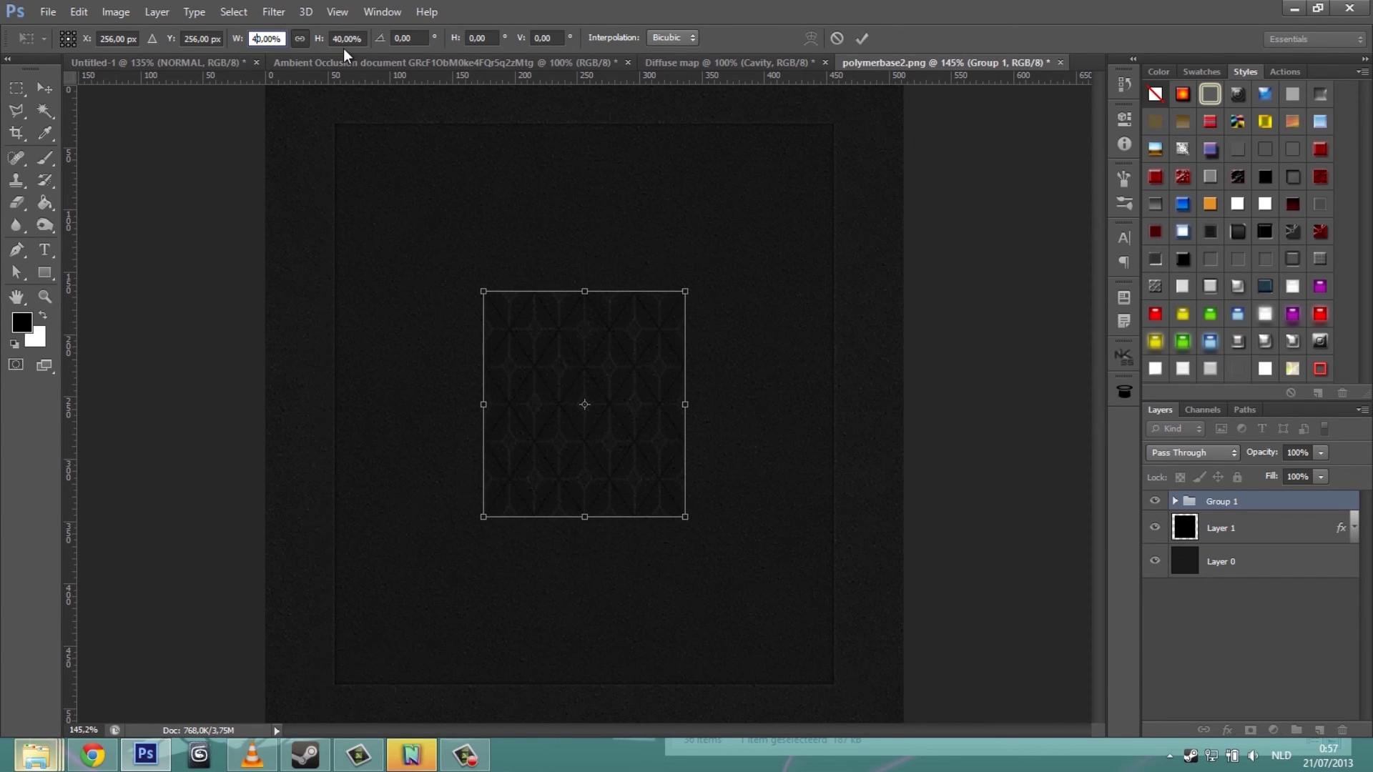
click(862, 38)
Step: Move the scaled pattern group to the inner rectangle's upper-left corner and duplicate it twice downward to form a continuous column
drag(597, 391, 422, 434)
scroll(422, 429, up, 5)
scroll(512, 426, down, 3)
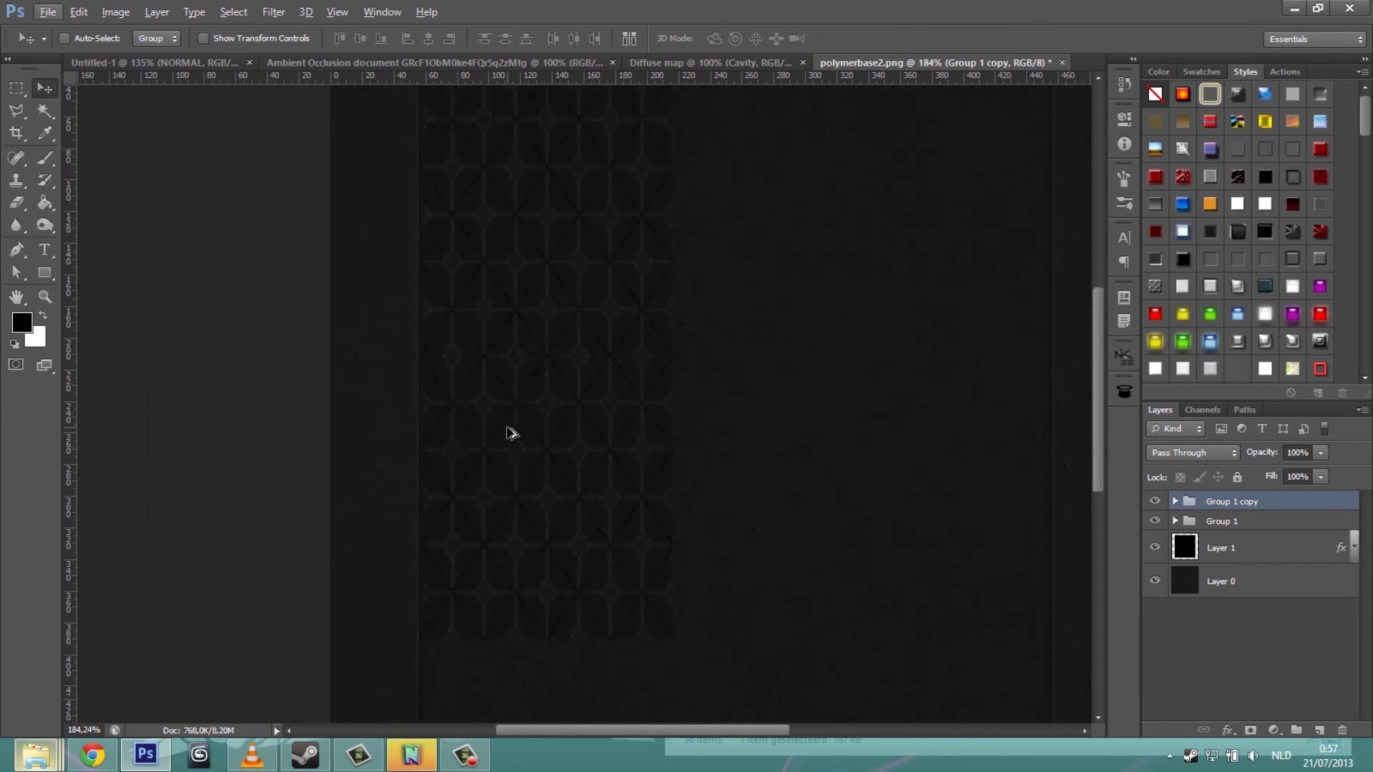
scroll(512, 429, down, 3)
drag(553, 207, 549, 495)
scroll(543, 497, up, 4)
scroll(543, 495, down, 4)
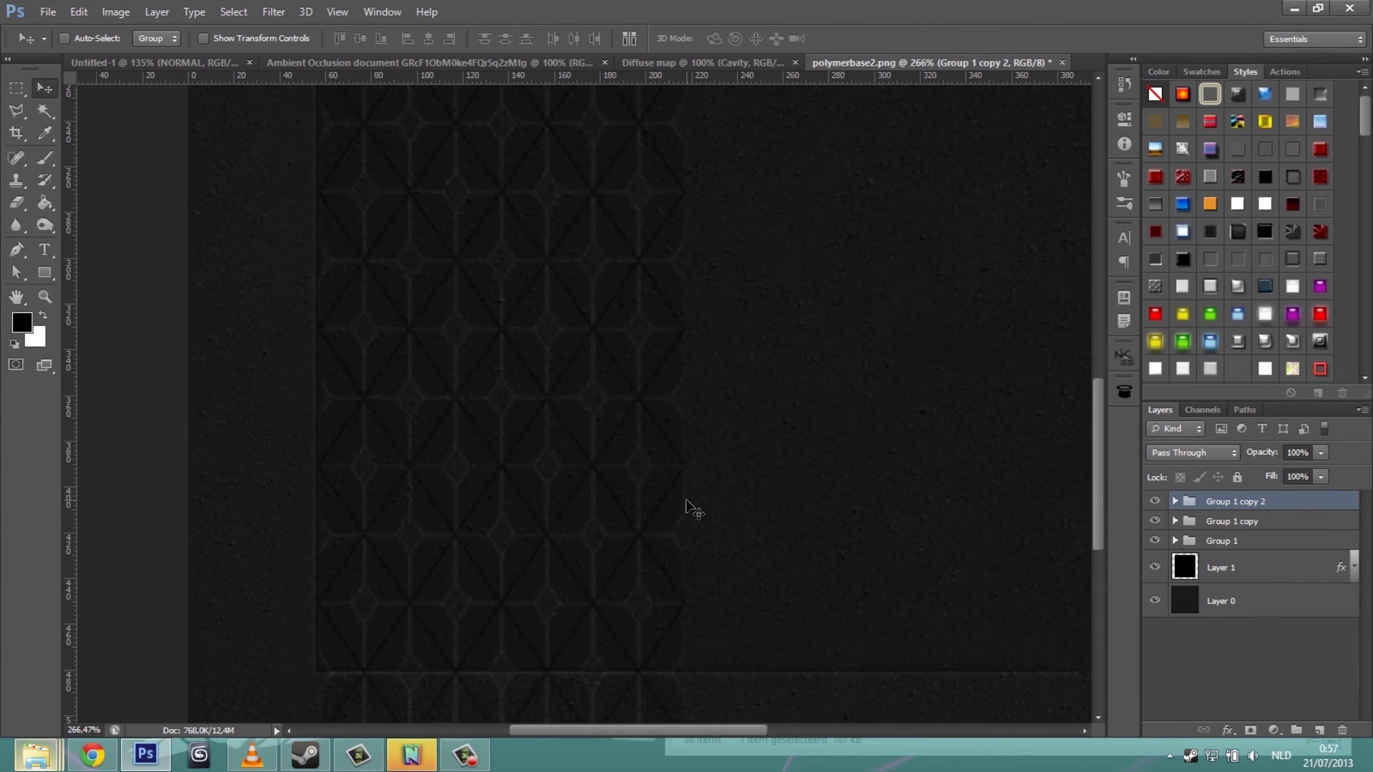
scroll(684, 499, down, 5)
Step: Group the three stacked pattern groups and duplicate that column twice sideways, aligned edge to edge, to span the inner rectangle
shift+click(1221, 540)
key(ctrl+g)
drag(538, 433, 789, 413)
scroll(661, 409, up, 8)
scroll(549, 435, down, 6)
scroll(644, 383, up, 8)
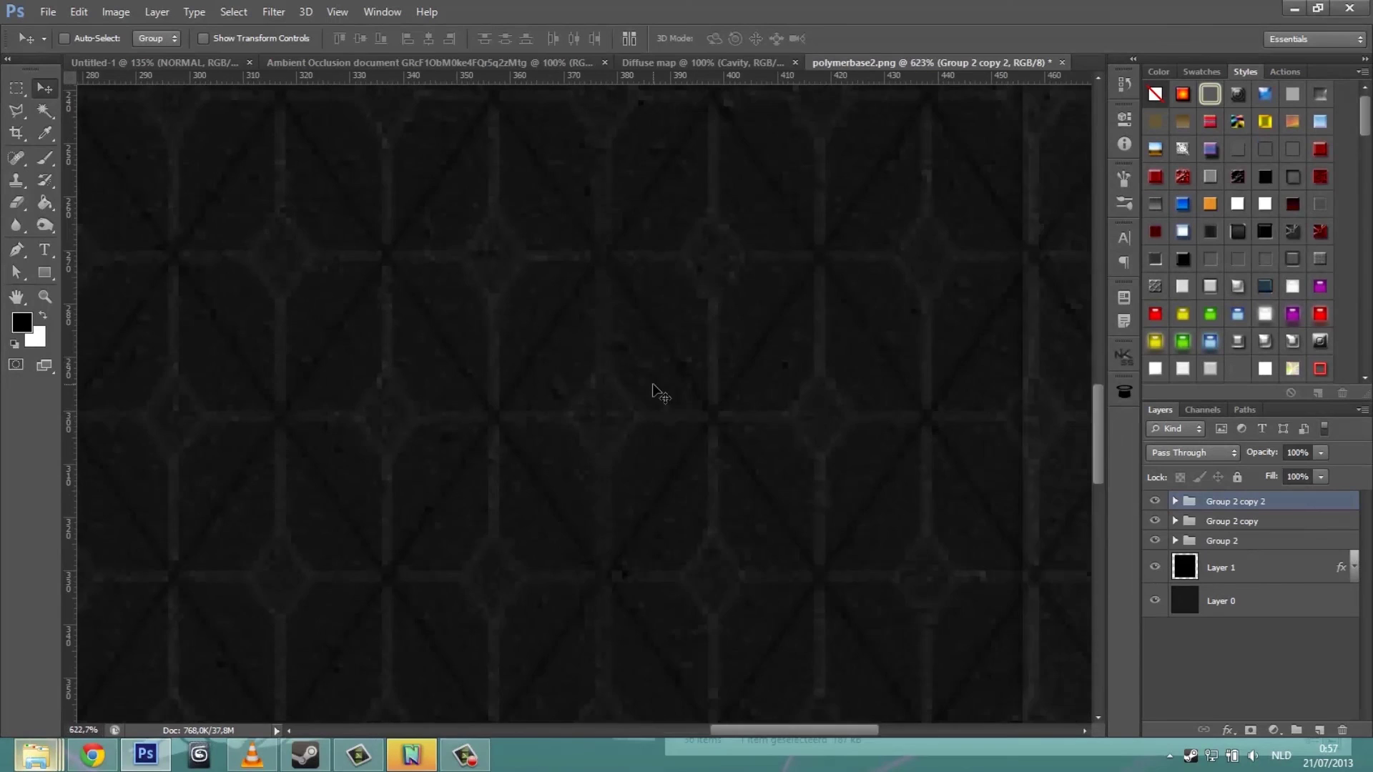
Step: Group the three pattern columns and add a layer mask that limits the group to the Layer 1 rectangle
shift+click(1221, 540)
key(ctrl+g)
ctrl+click(1183, 528)
click(1249, 730)
scroll(1316, 477, down, 6)
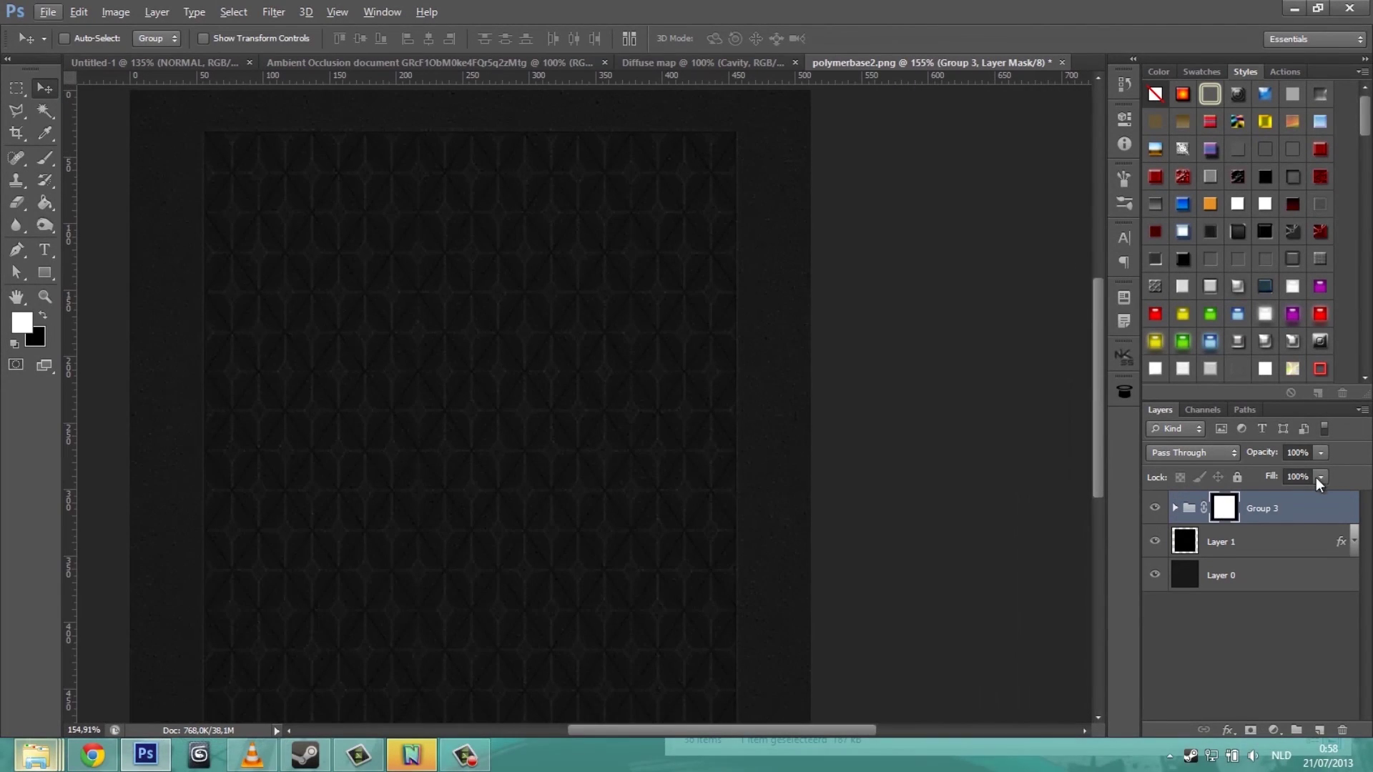
click(1176, 508)
click(1236, 575)
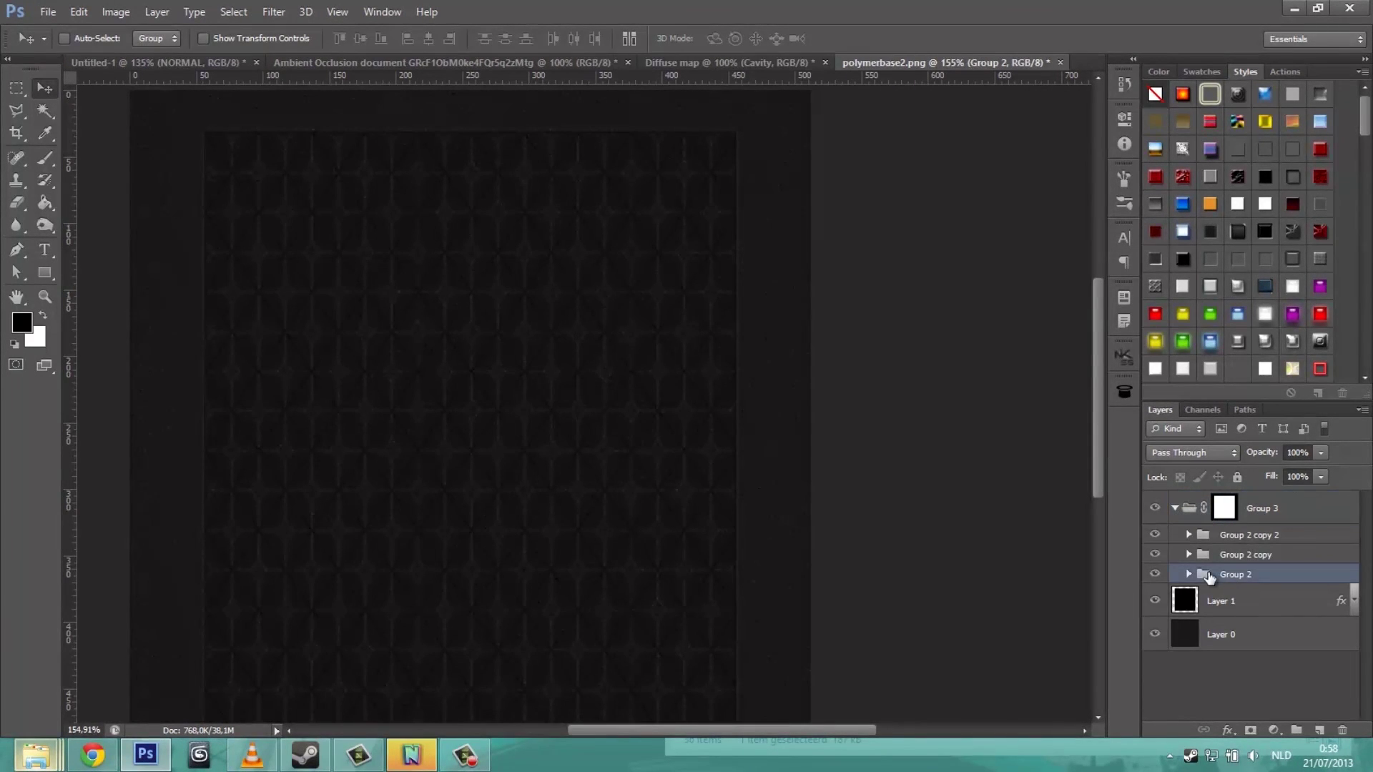
click(1175, 508)
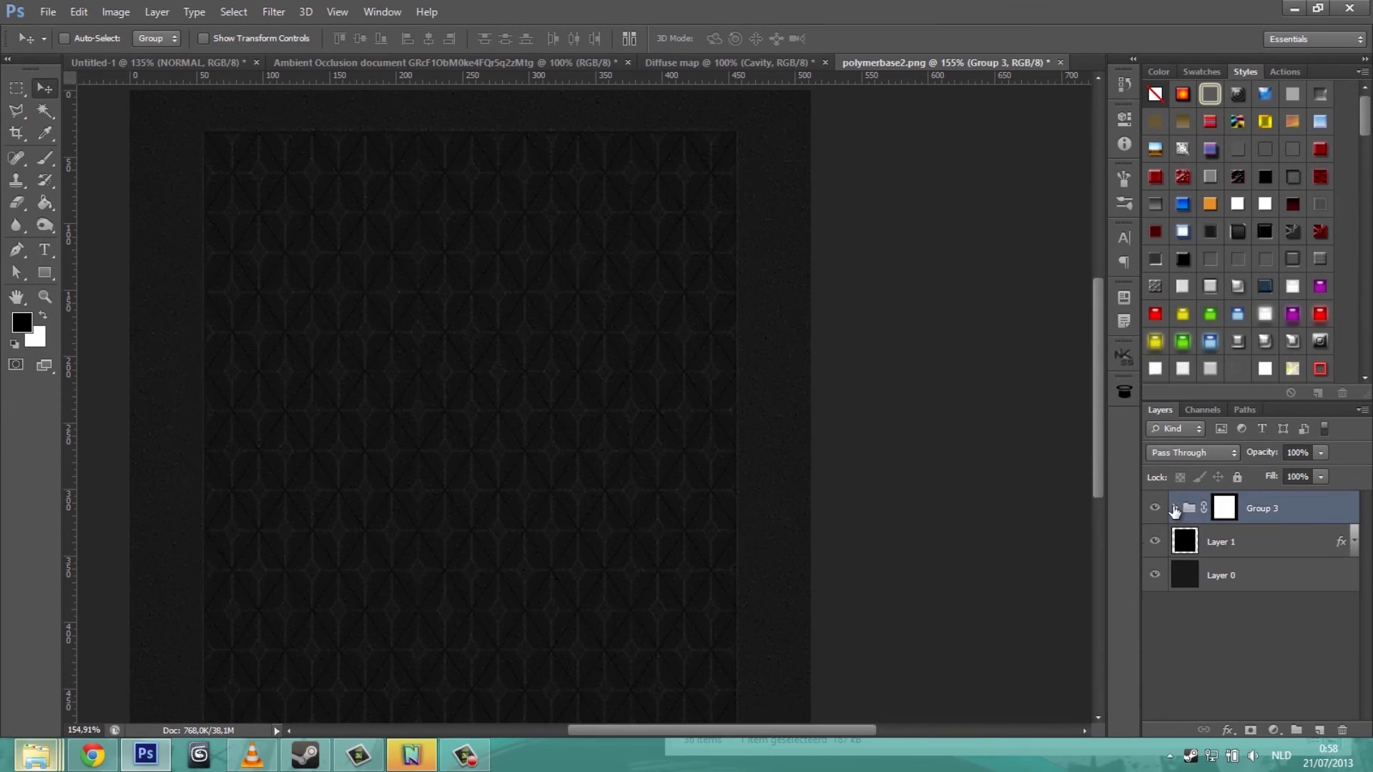
click(1155, 541)
scroll(608, 368, down, 3)
scroll(501, 343, up, 3)
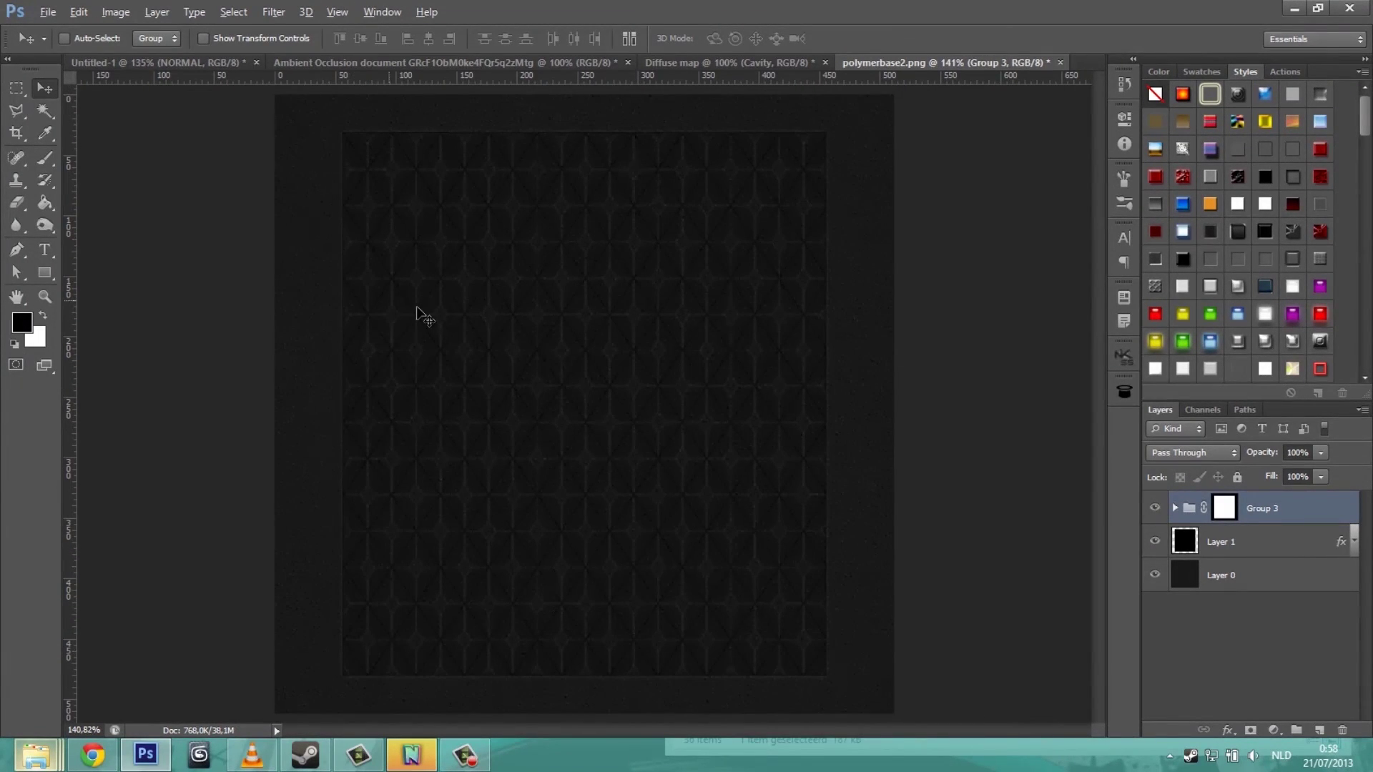
Step: Switch to the Untitled-1 document containing the NORMAL group
click(123, 59)
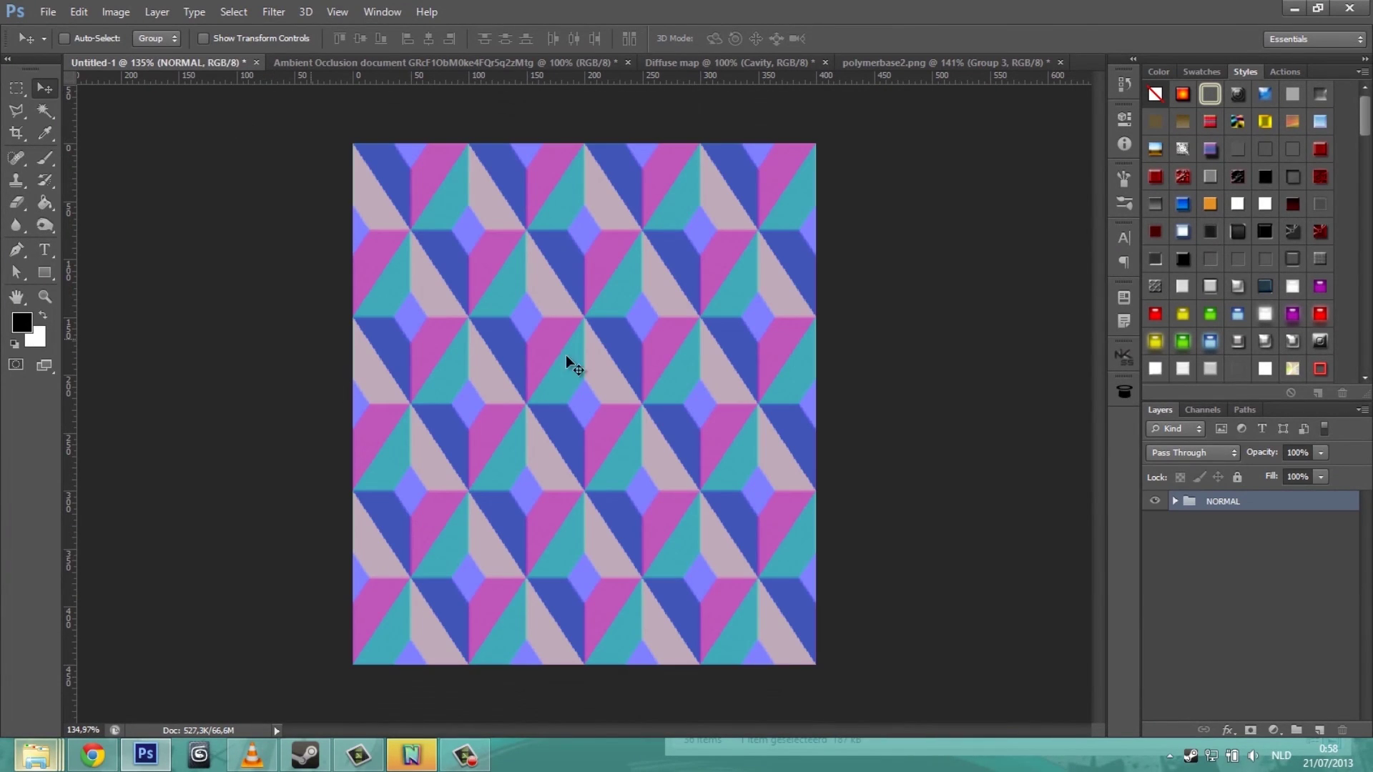